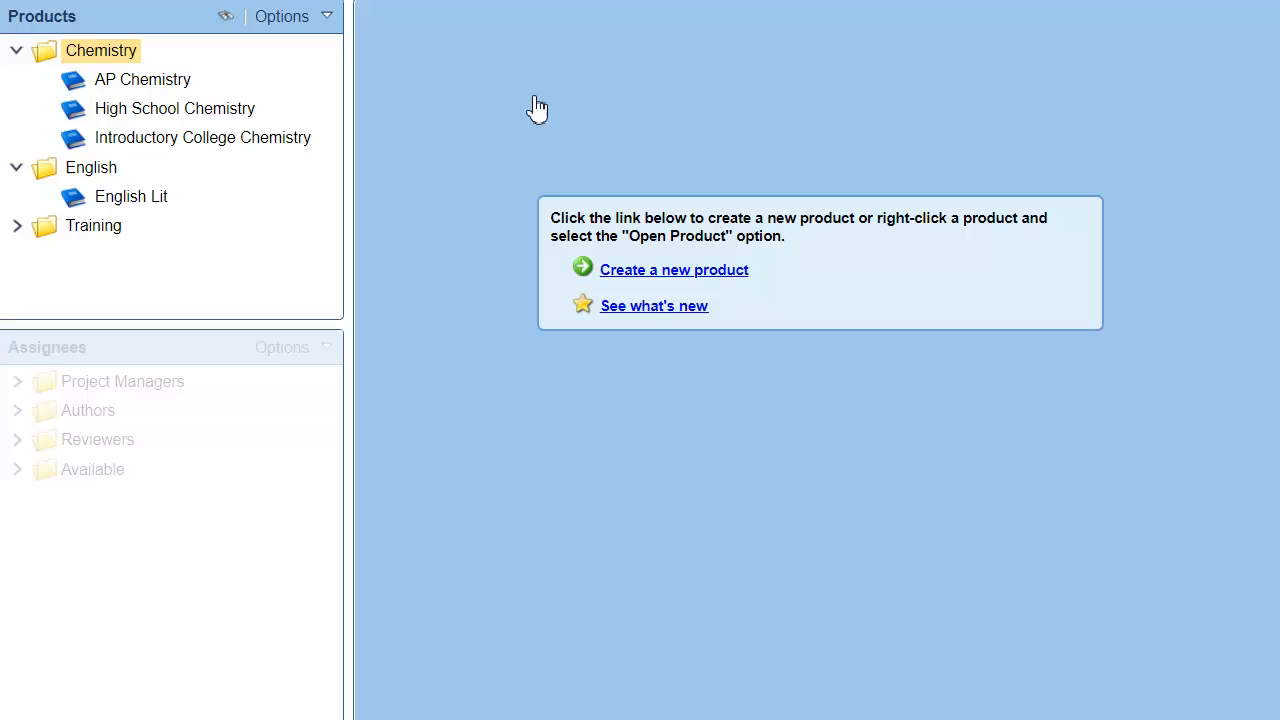
# - Start a new product and create a "Mathematics" folder for it at the root of the product organization
pyautogui.click(327, 16)
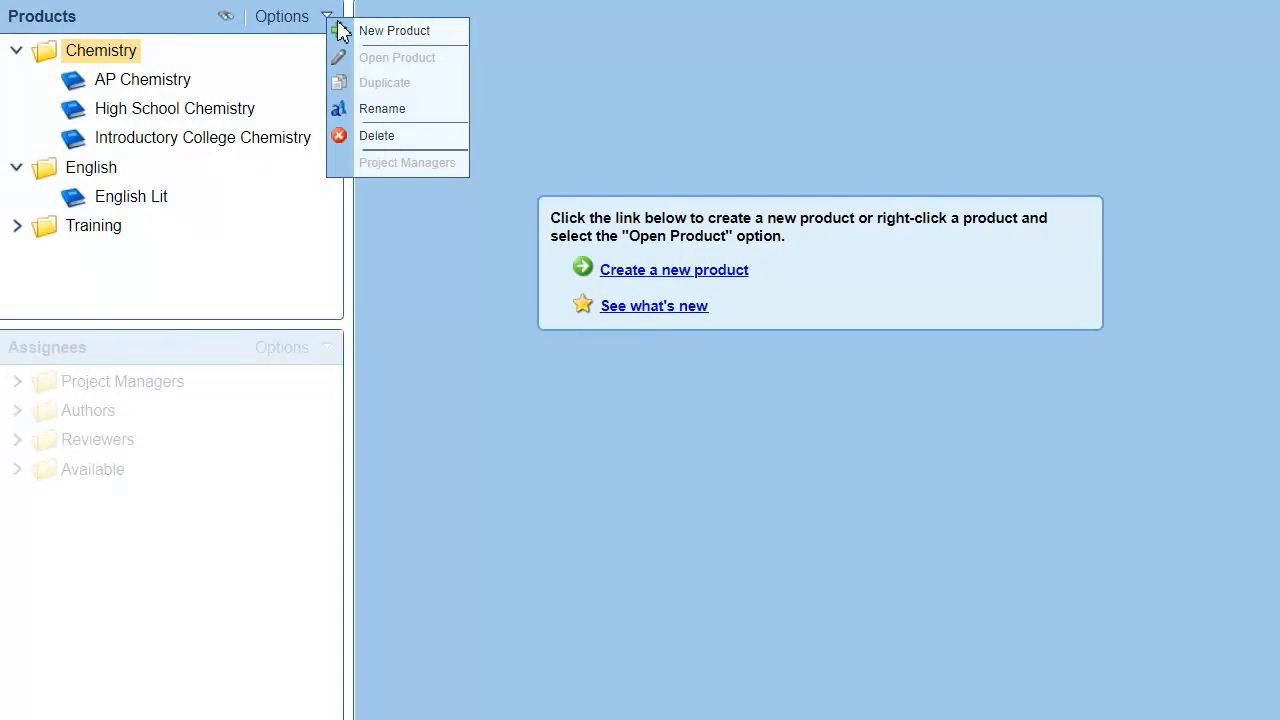
pyautogui.click(380, 32)
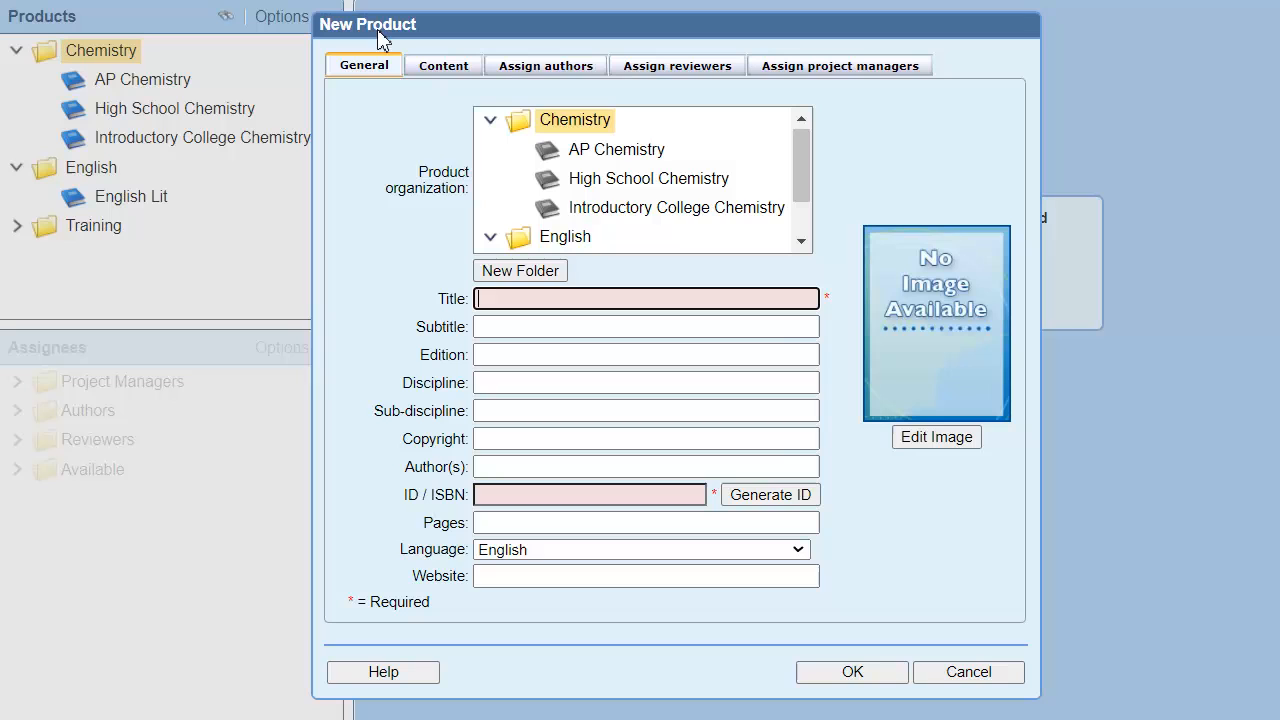
pyautogui.click(540, 271)
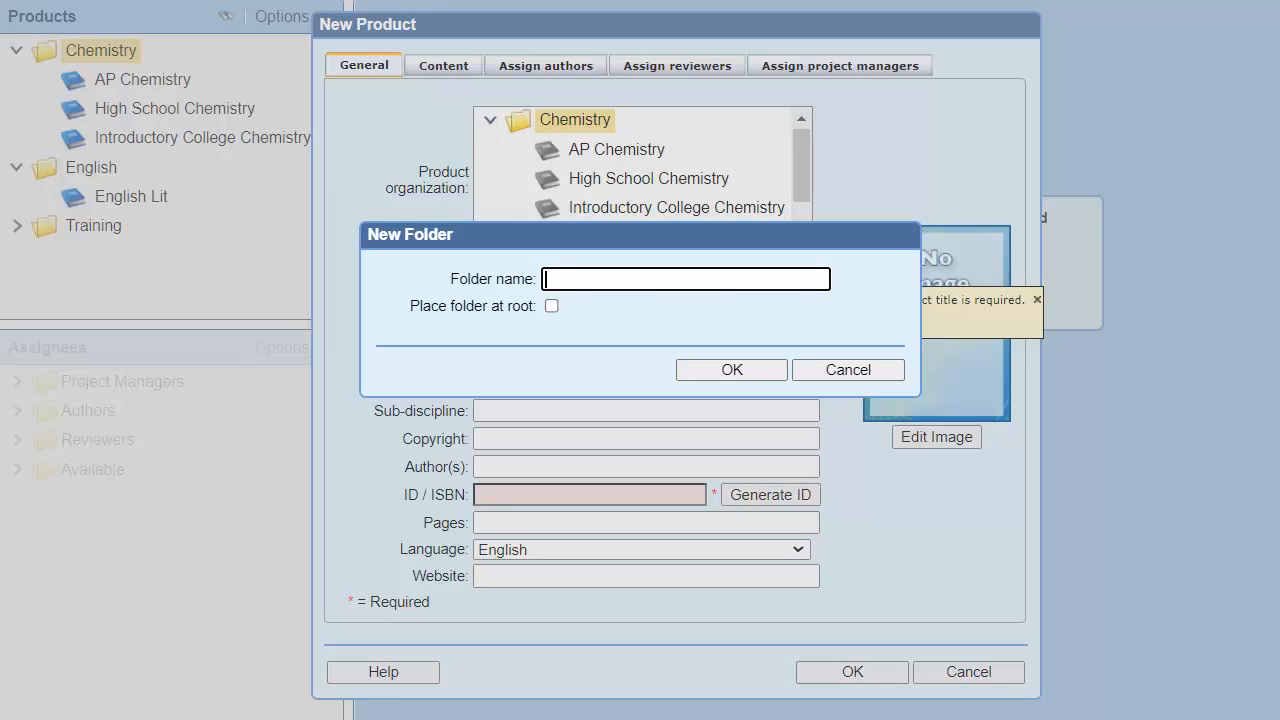
pyautogui.write('Mathematics')
pyautogui.click(553, 307)
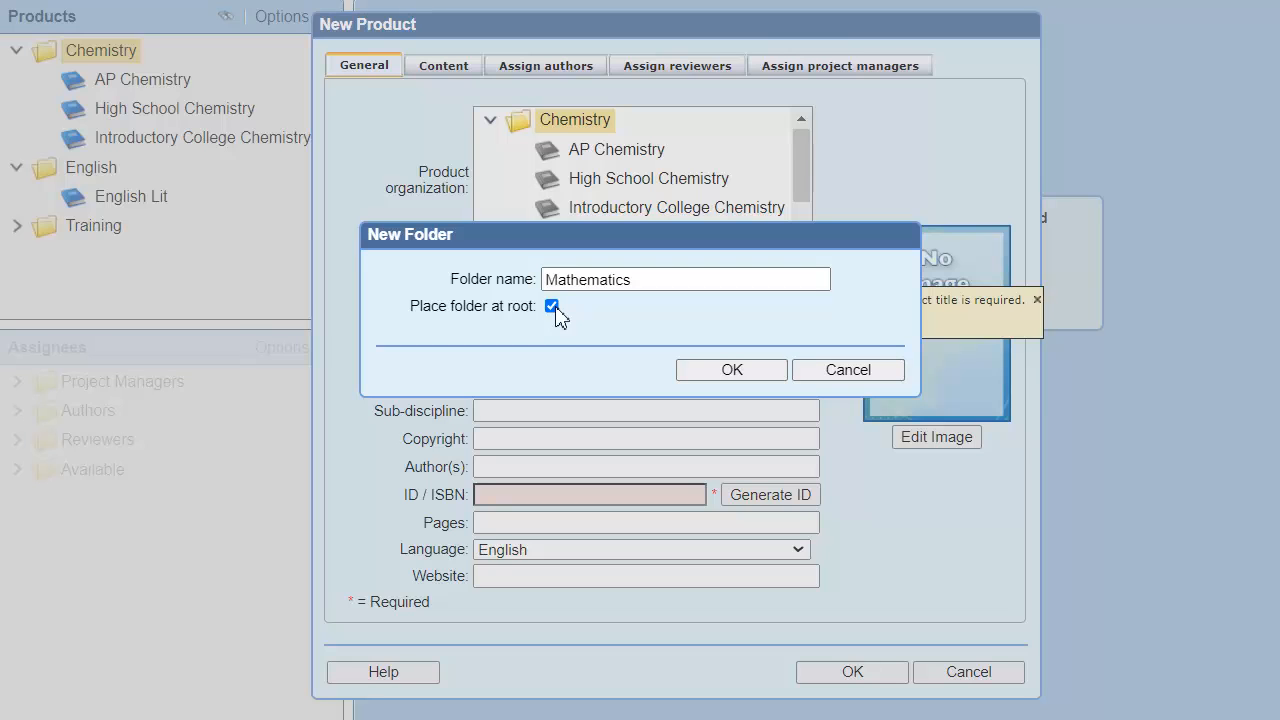
pyautogui.click(766, 371)
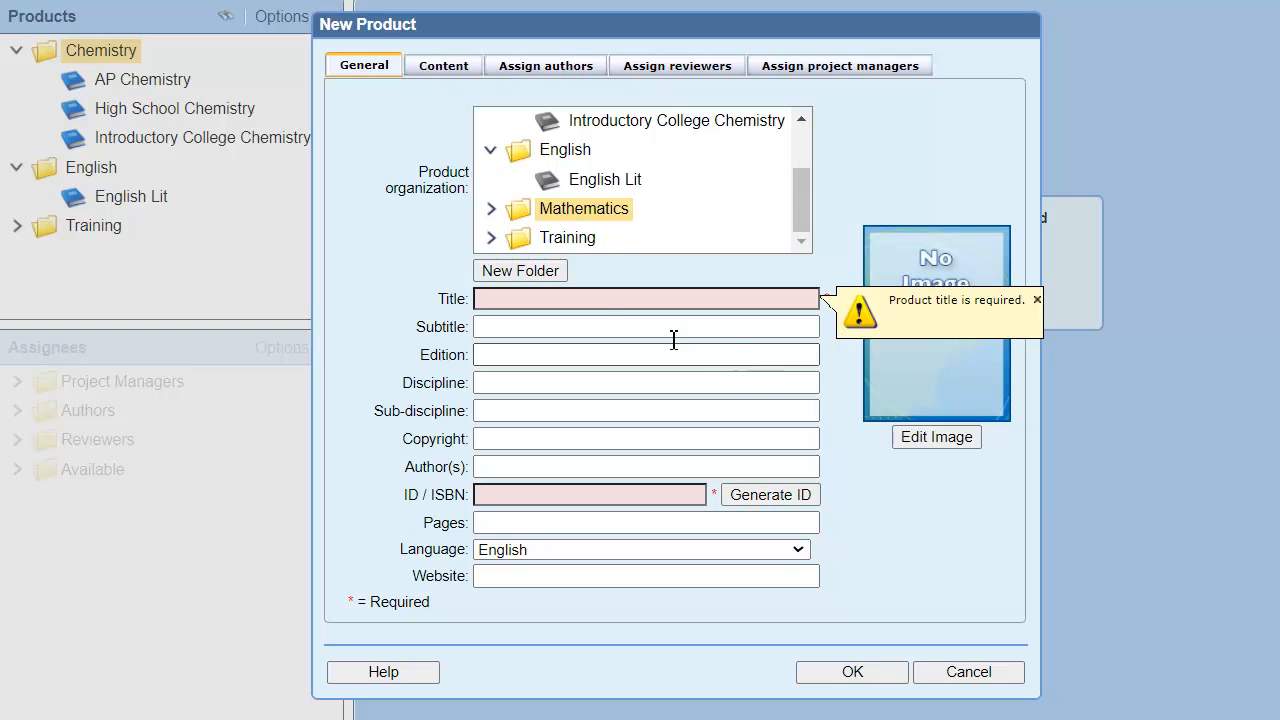
# - Title the new product "Algebra I", generate its ID automatically, and create it in the Mathematics folder
pyautogui.click(535, 298)
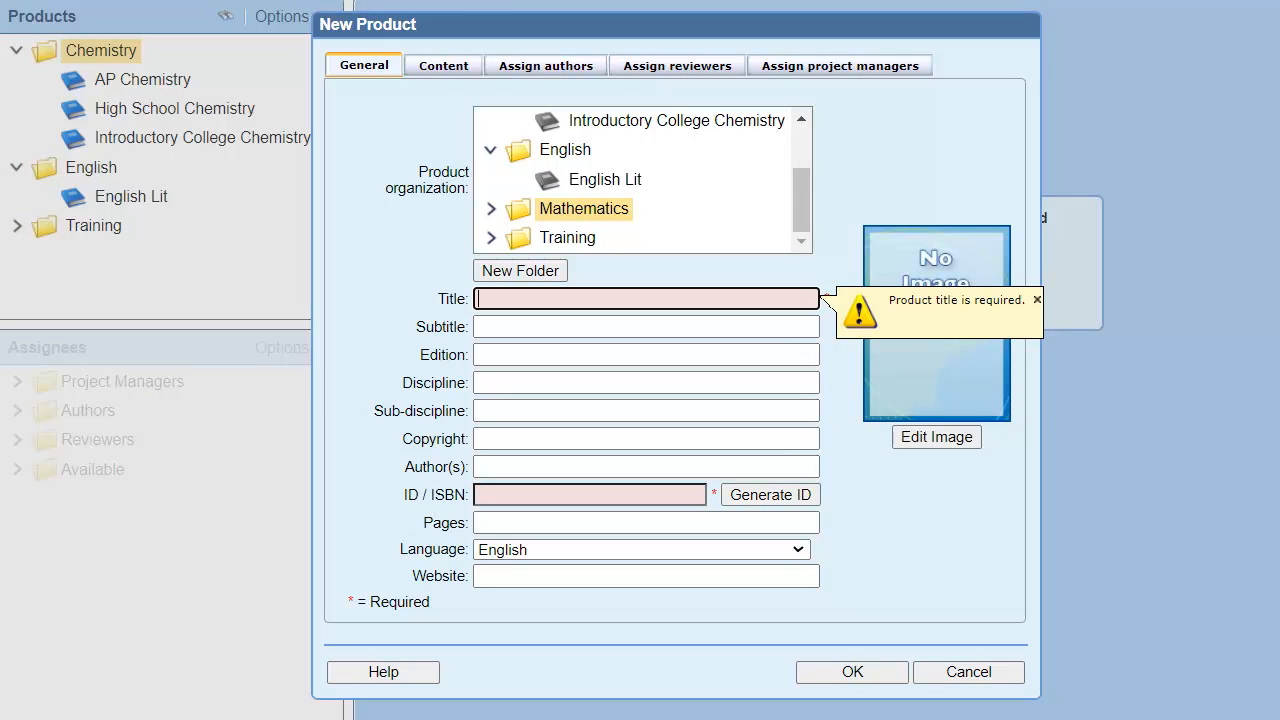
pyautogui.write('Algebra I')
pyautogui.press('Tab')
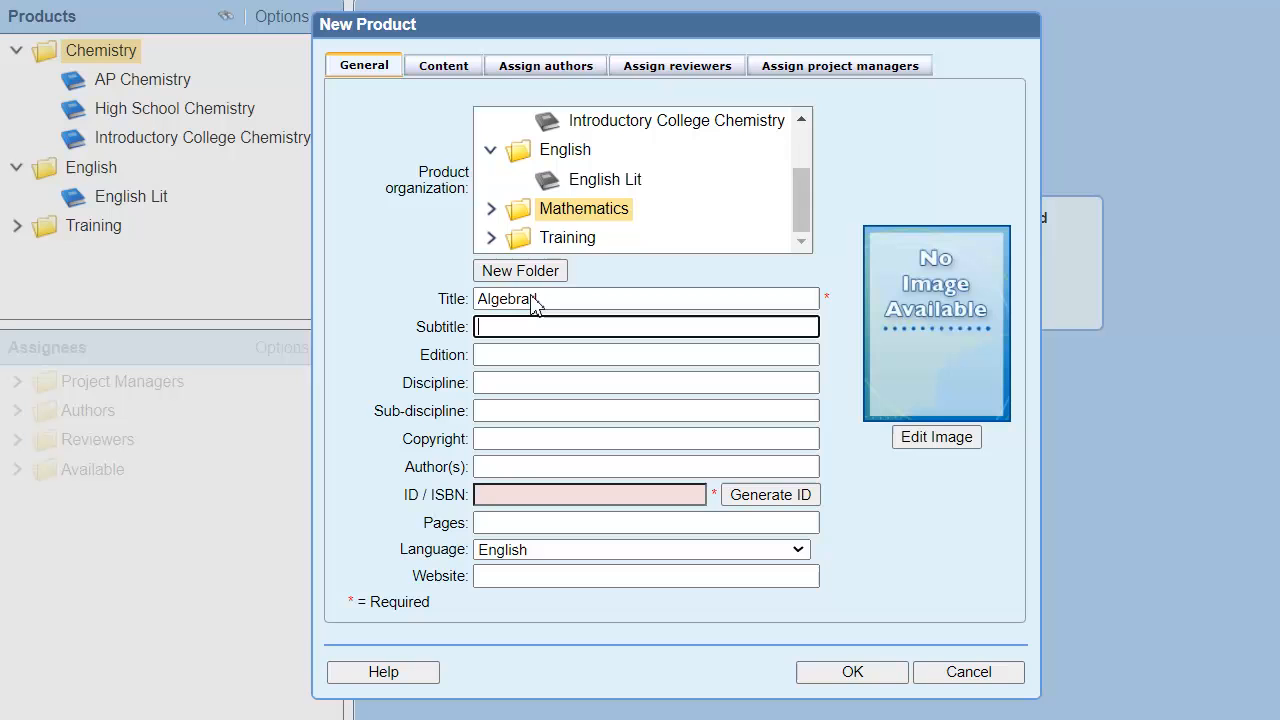
pyautogui.click(812, 503)
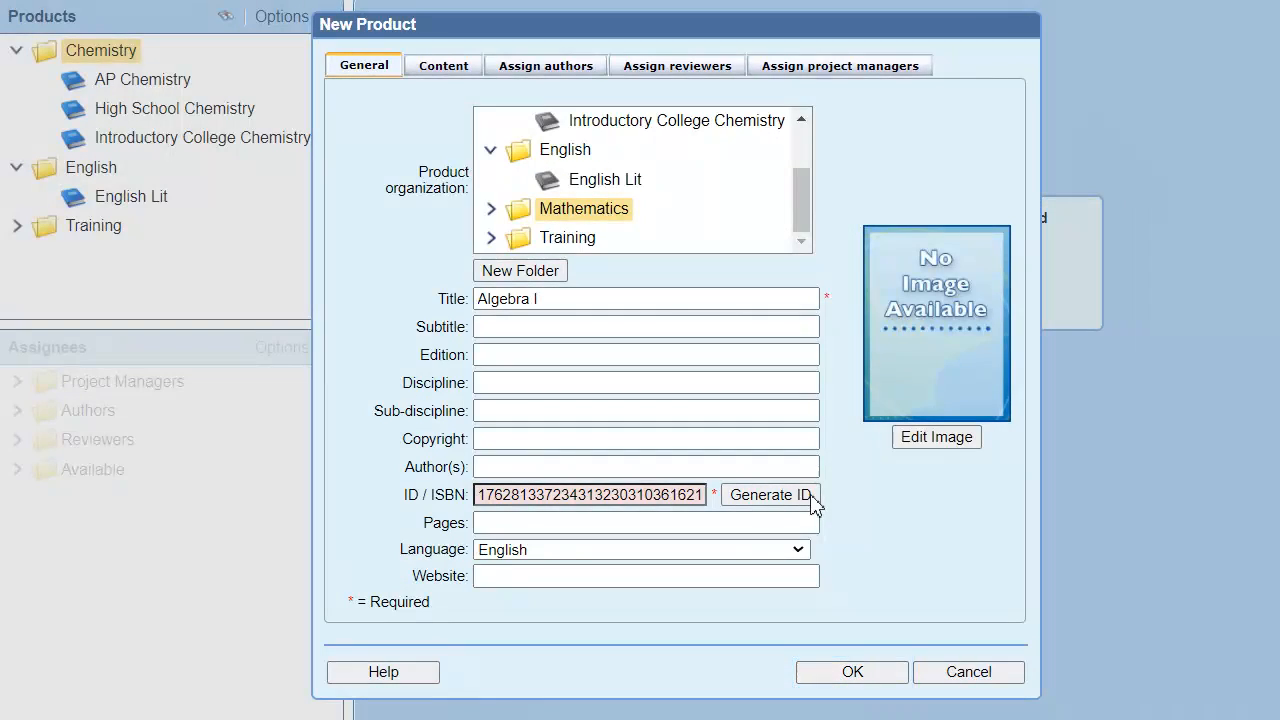
pyautogui.click(884, 675)
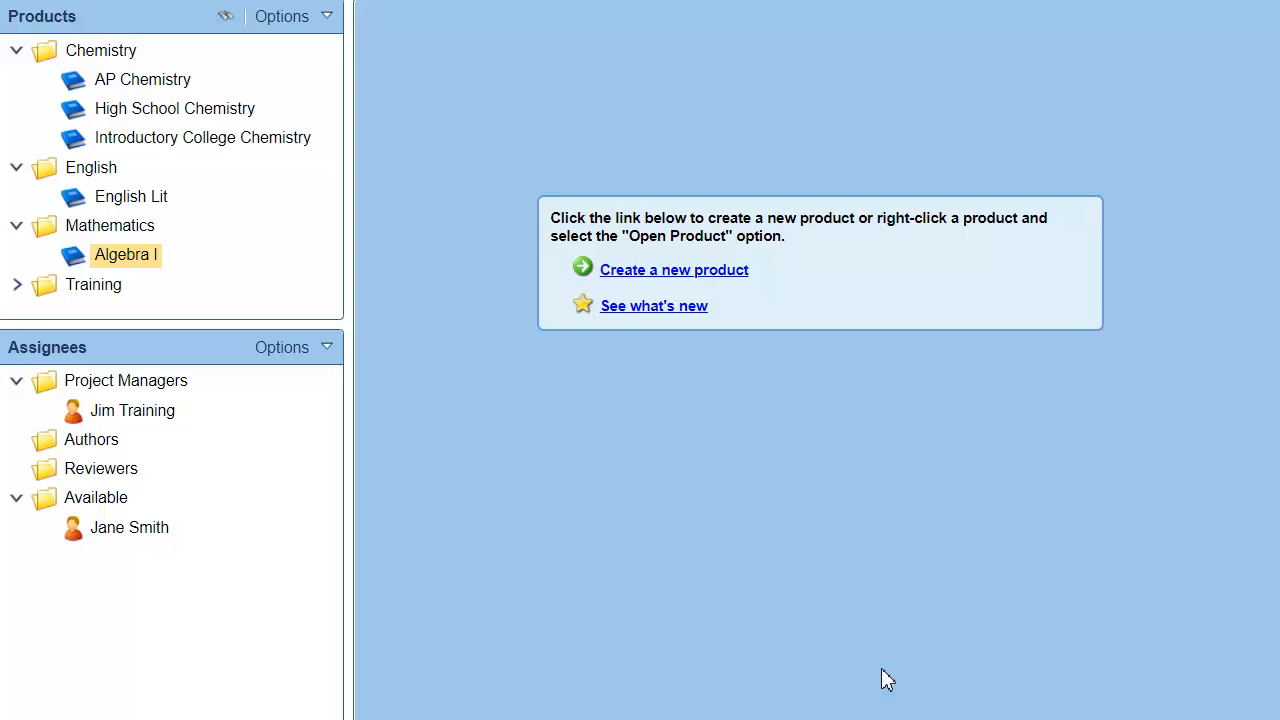
# - Open the Algebra I product and add an English question set titled "Question set 1" at the product root
pyautogui.rightClick(143, 265)
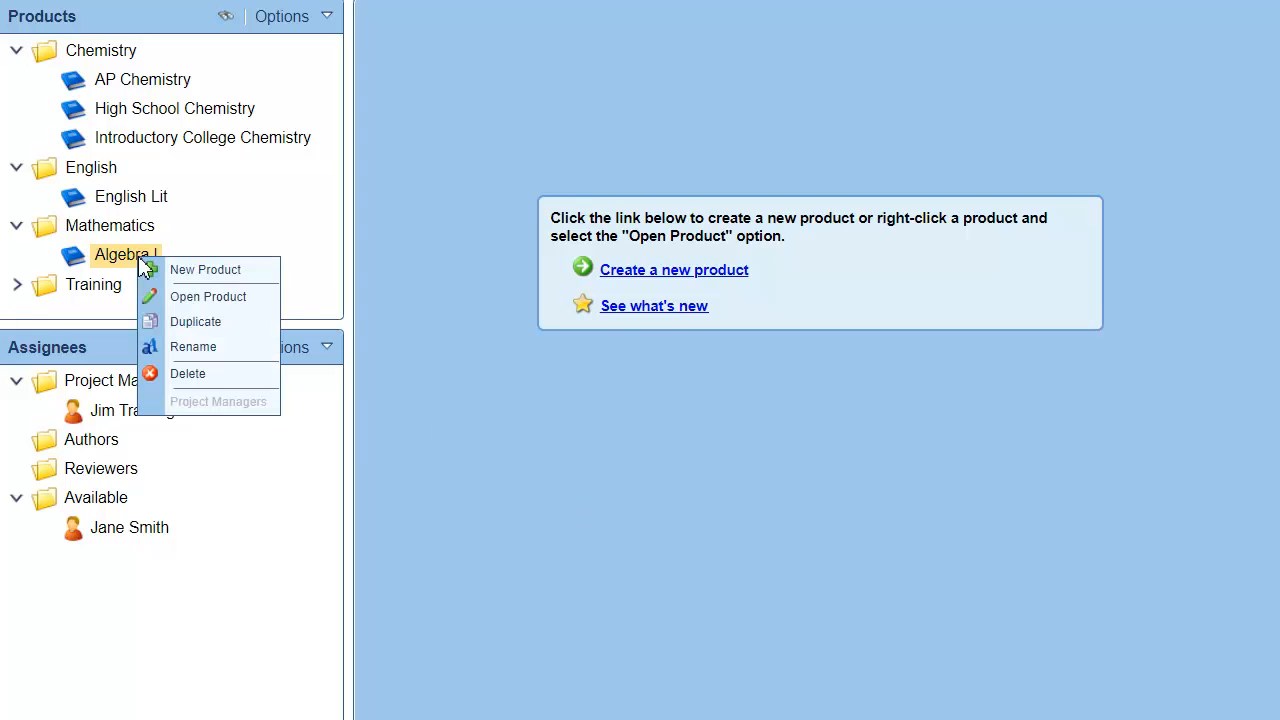
pyautogui.click(222, 298)
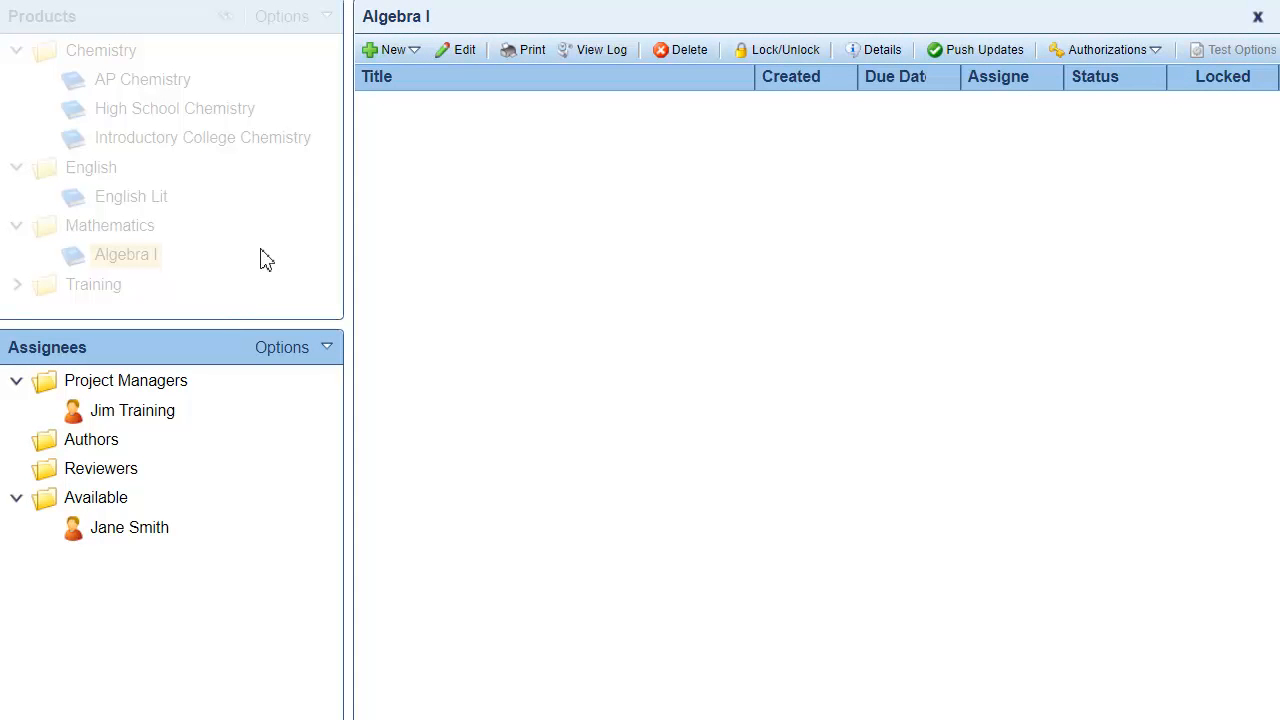
pyautogui.click(414, 52)
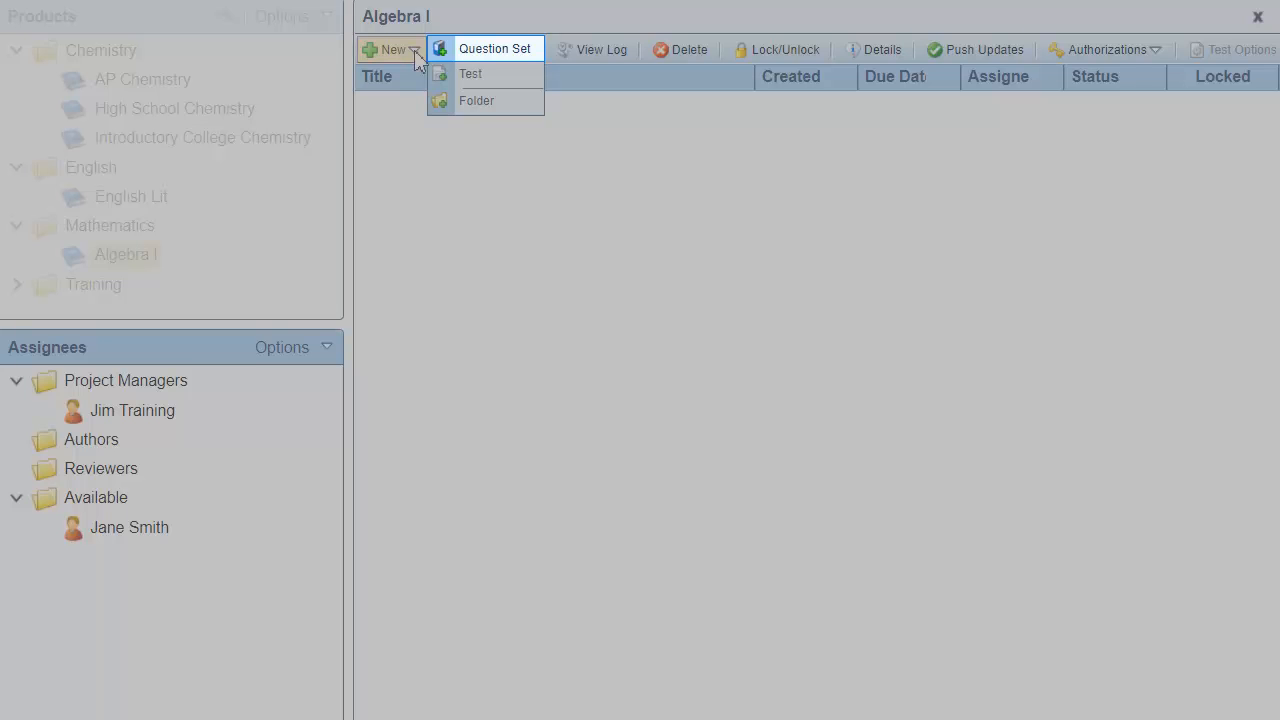
pyautogui.press('Down')
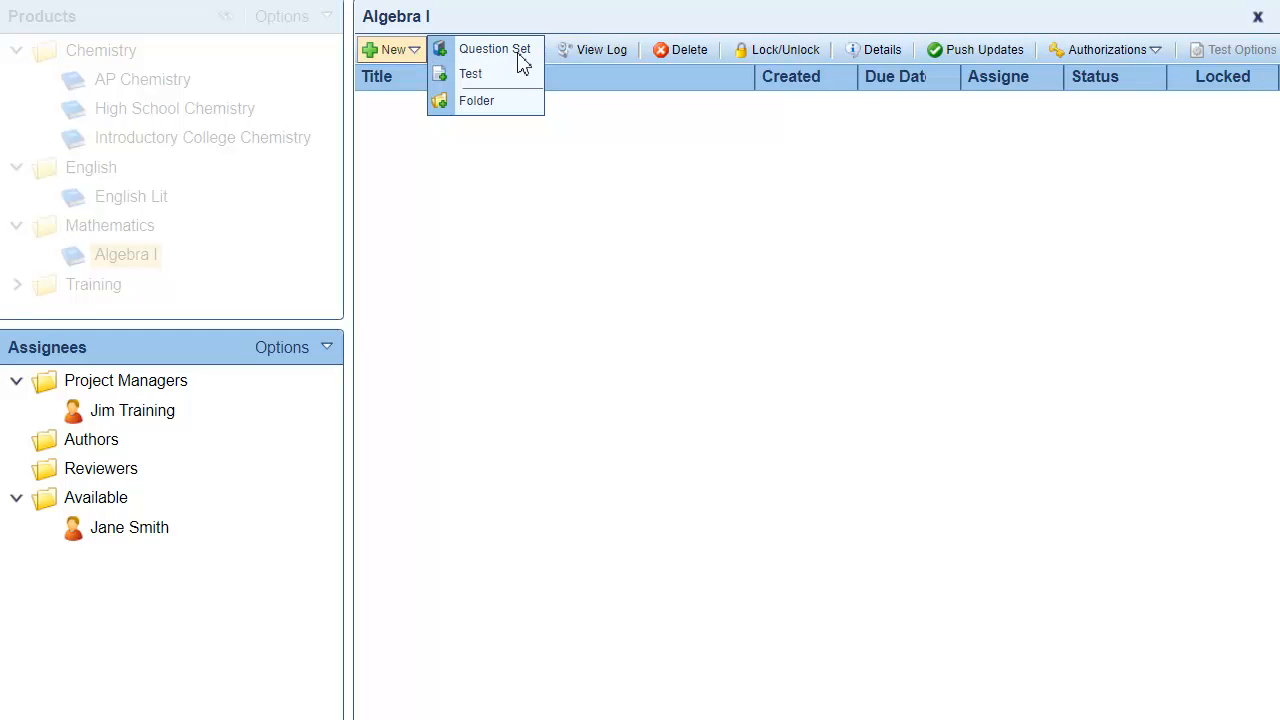
pyautogui.click(517, 52)
pyautogui.write('Question set 1')
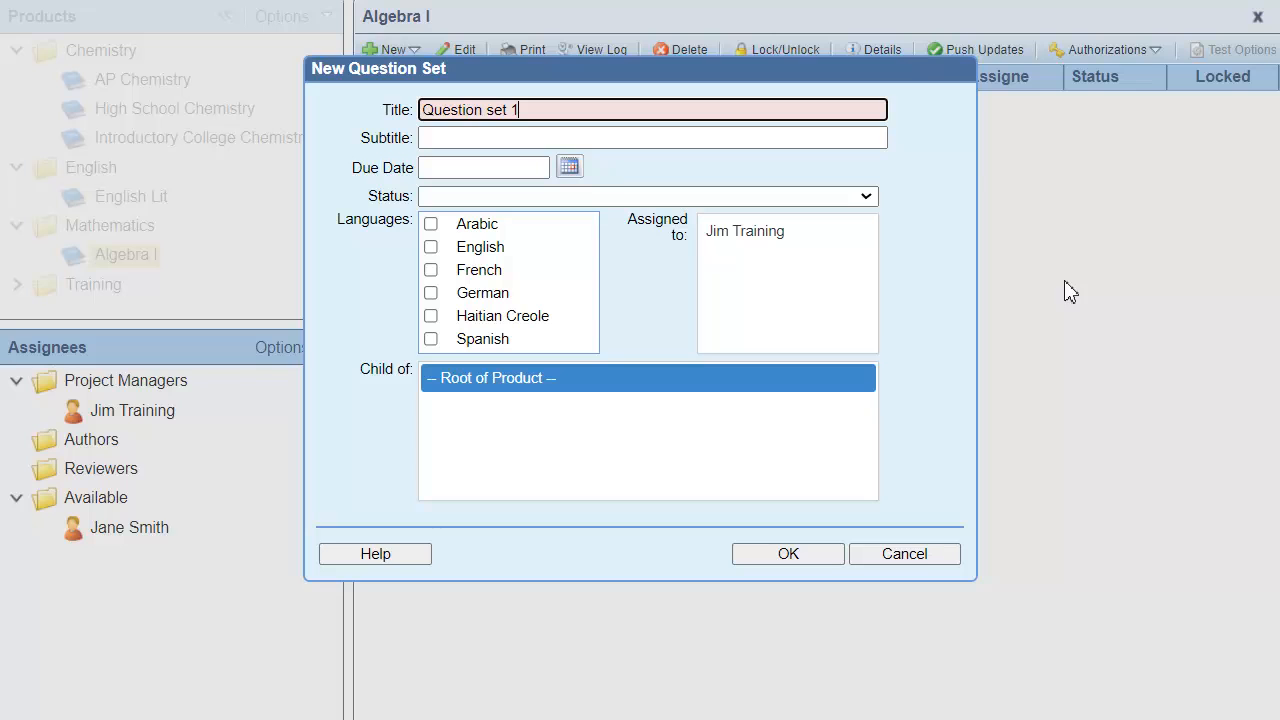
pyautogui.click(433, 248)
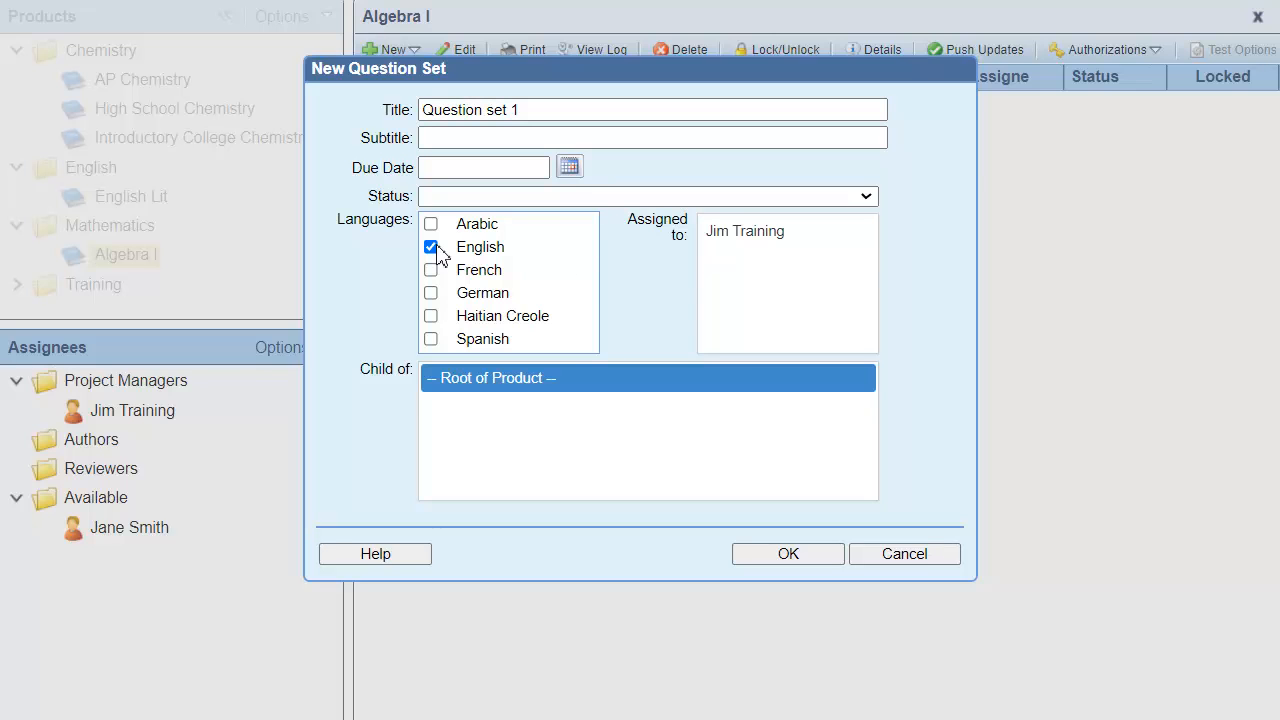
pyautogui.click(832, 561)
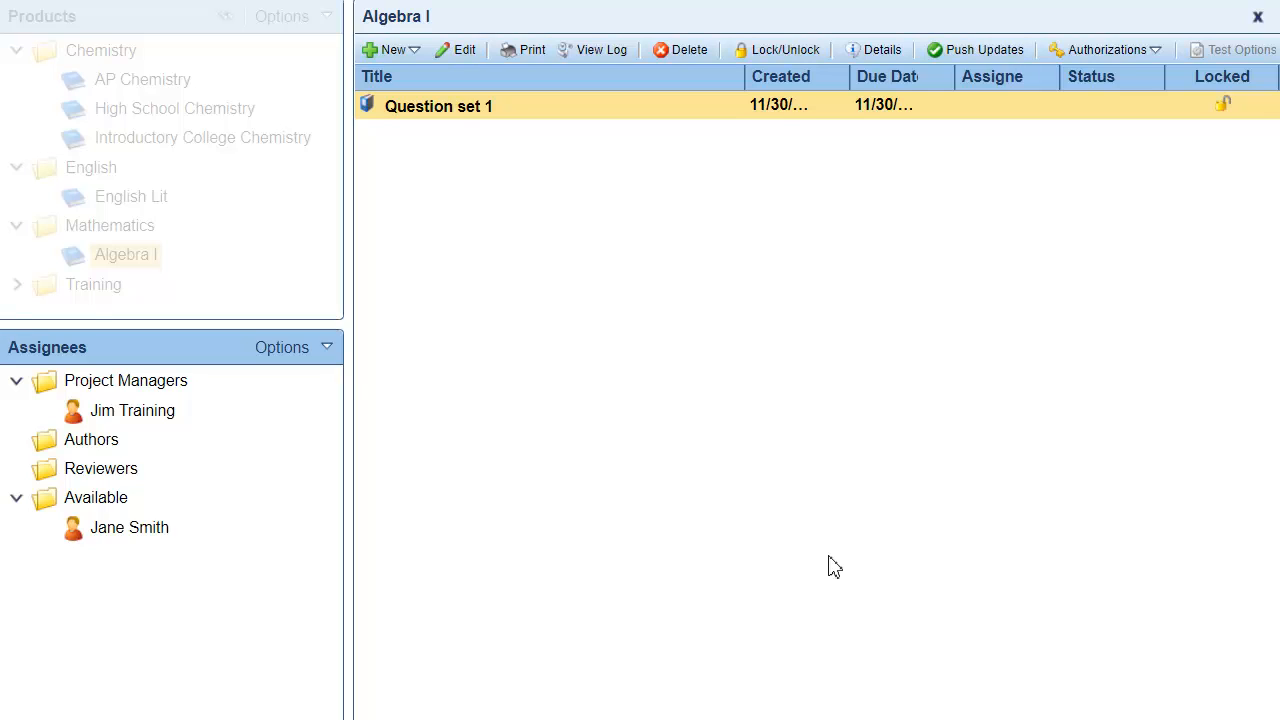
# - Add a new test titled "Test 1" with English as its language at the product root
pyautogui.click(414, 51)
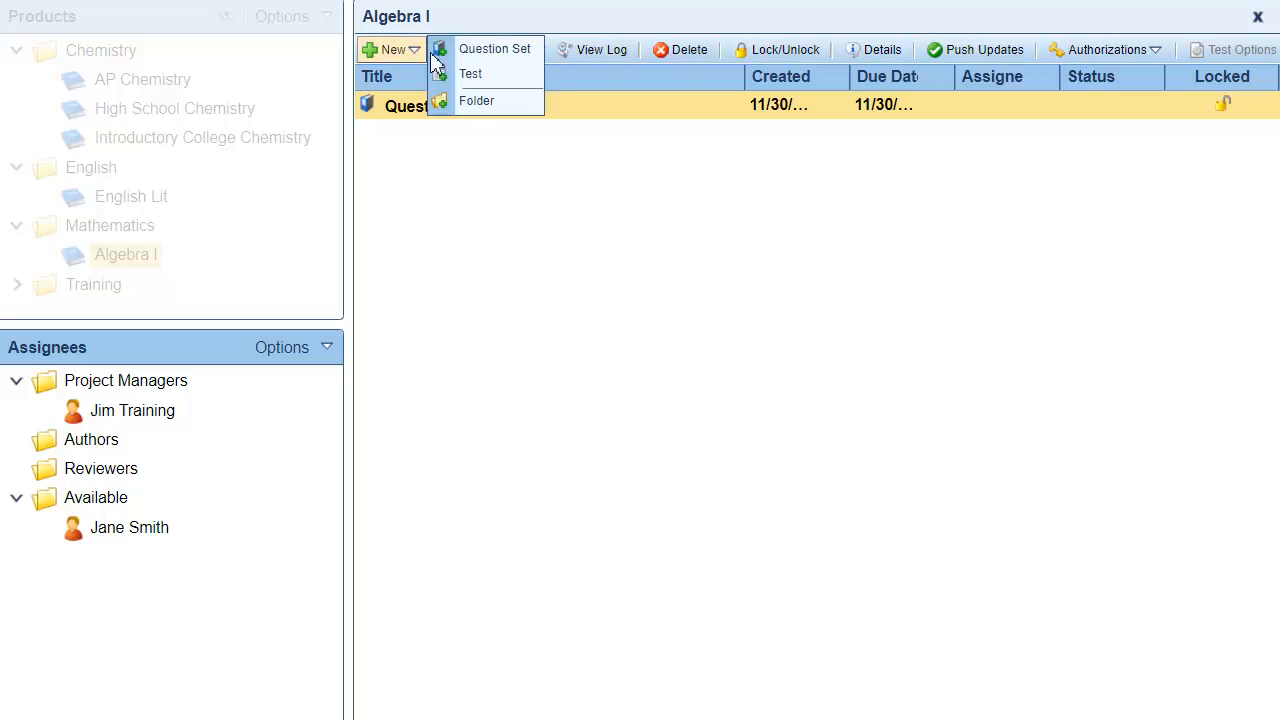
pyautogui.click(505, 86)
pyautogui.write('Test 1')
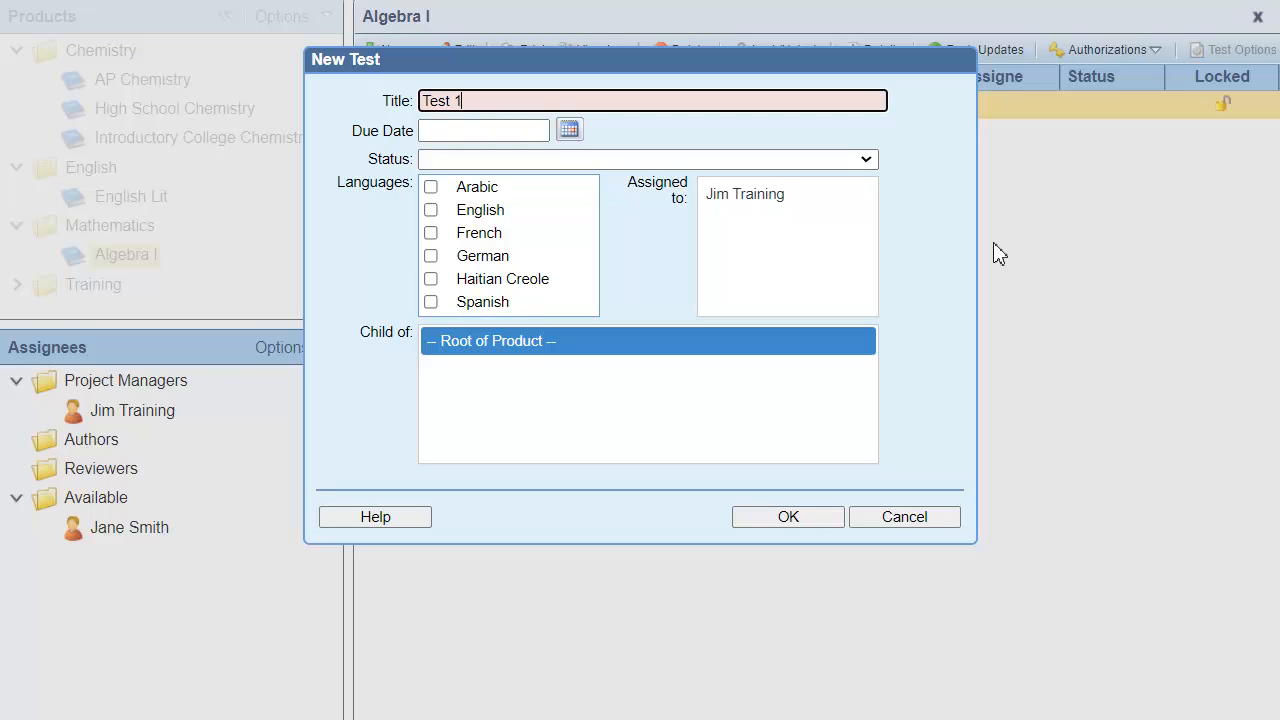
pyautogui.click(430, 210)
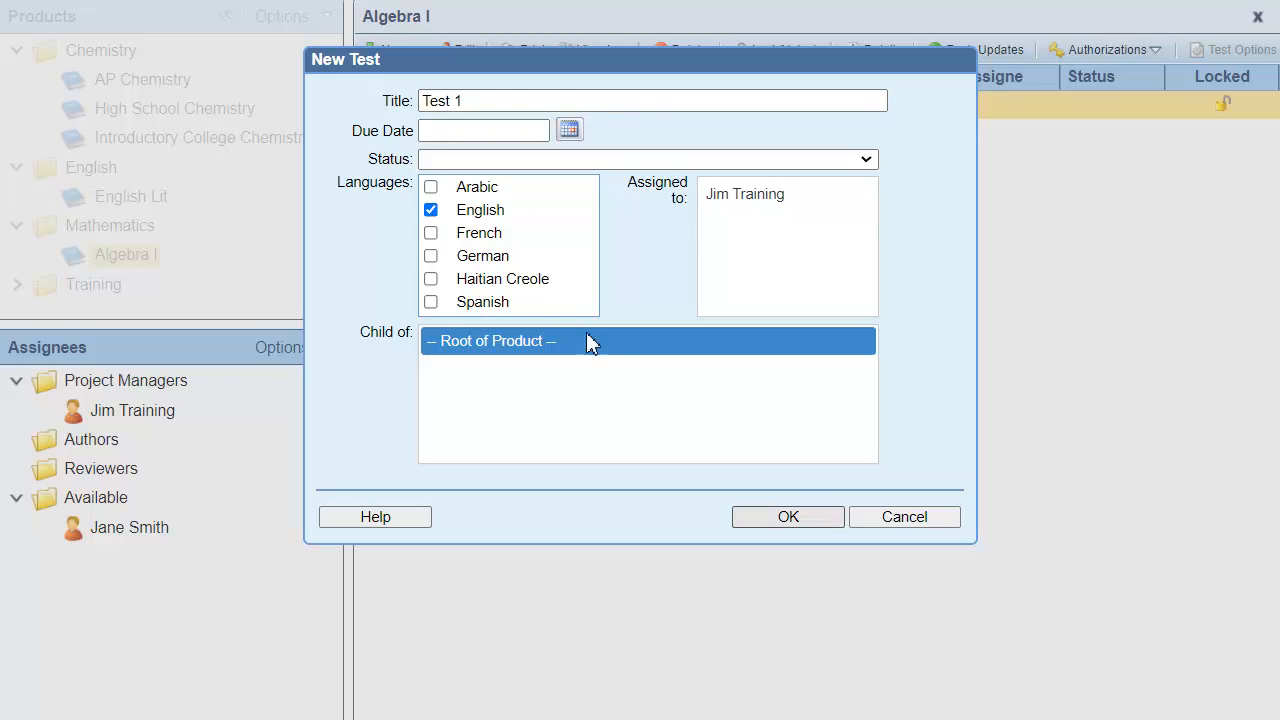
pyautogui.click(826, 520)
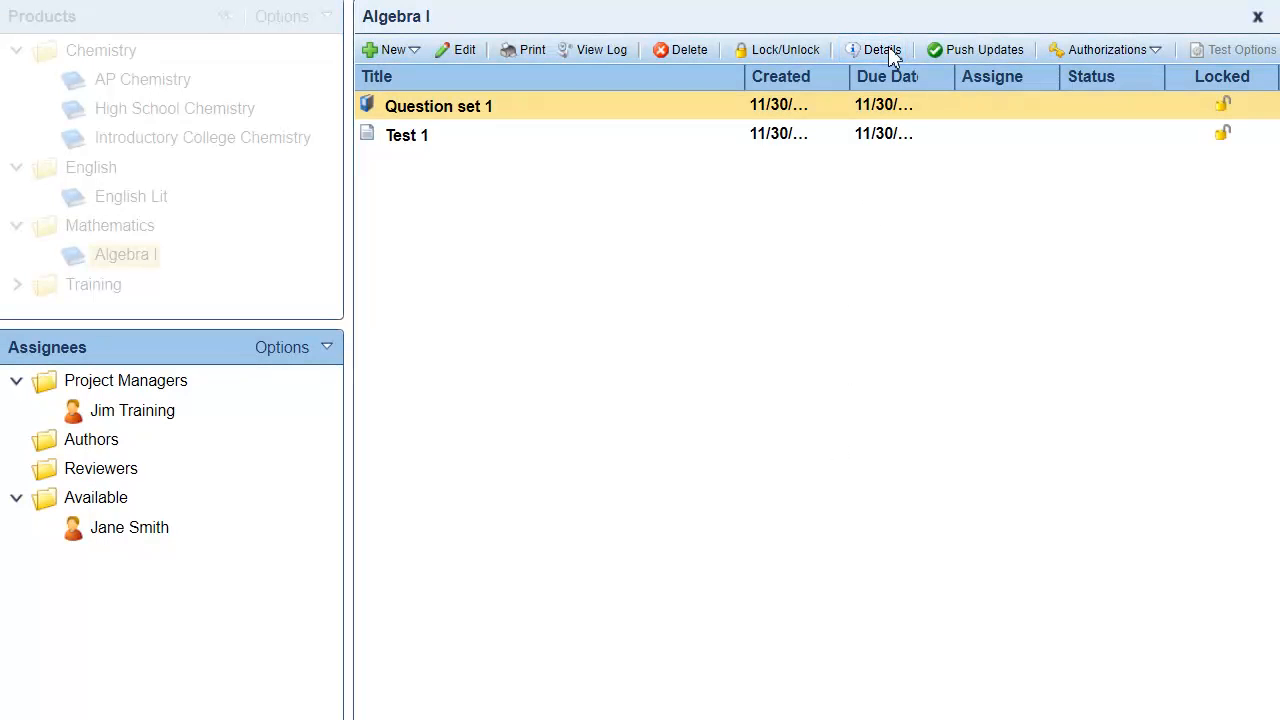
# - In the product details, set up auto-generation of 5 empty question sets titled "Chapter"
pyautogui.click(888, 47)
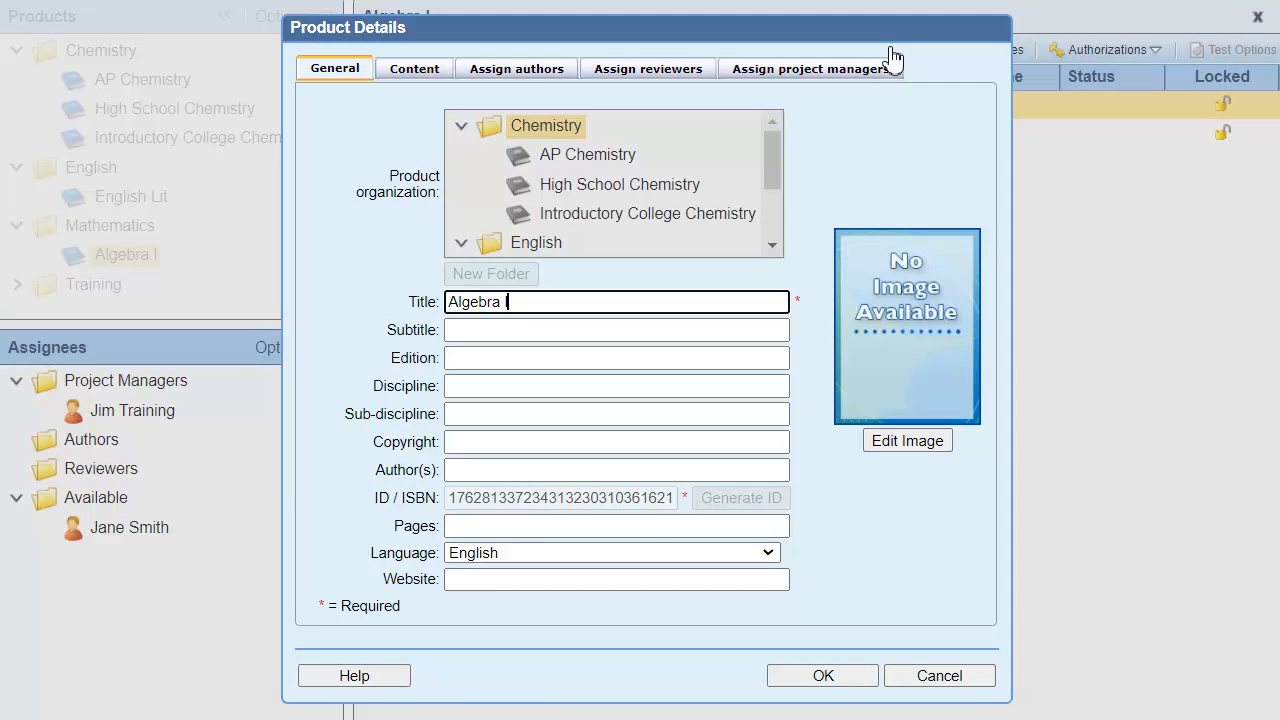
pyautogui.click(430, 80)
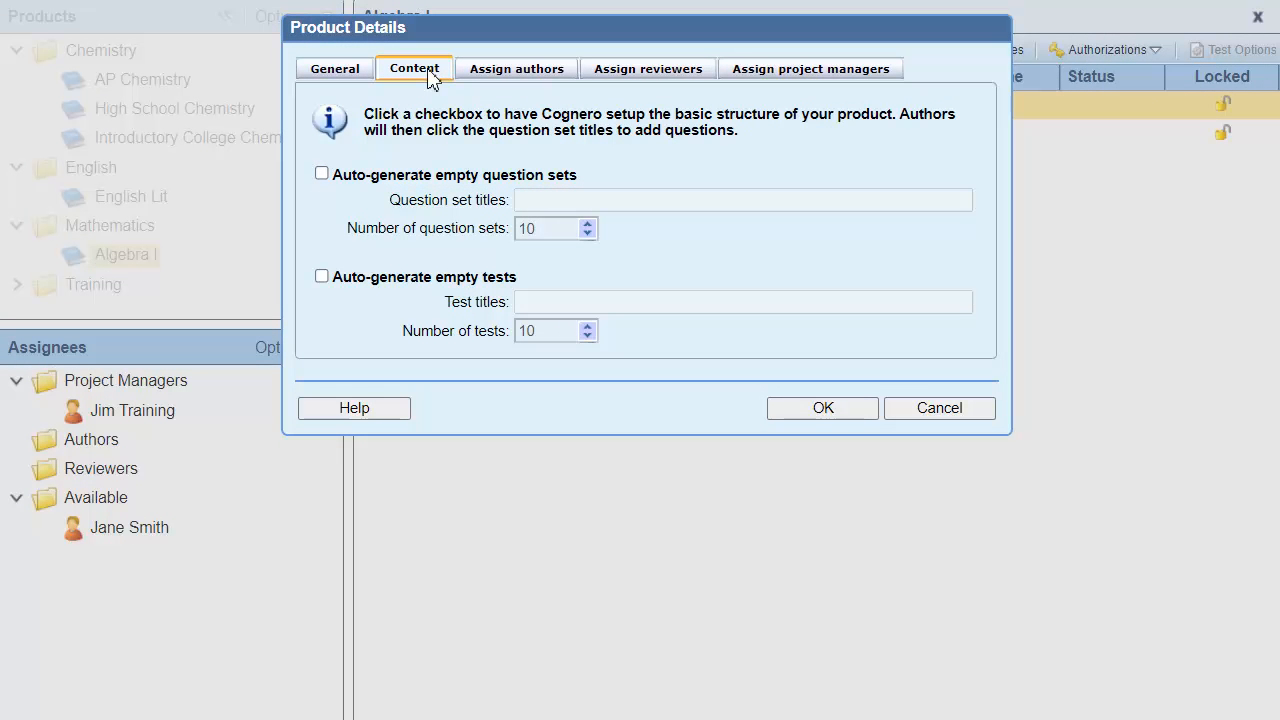
pyautogui.click(322, 174)
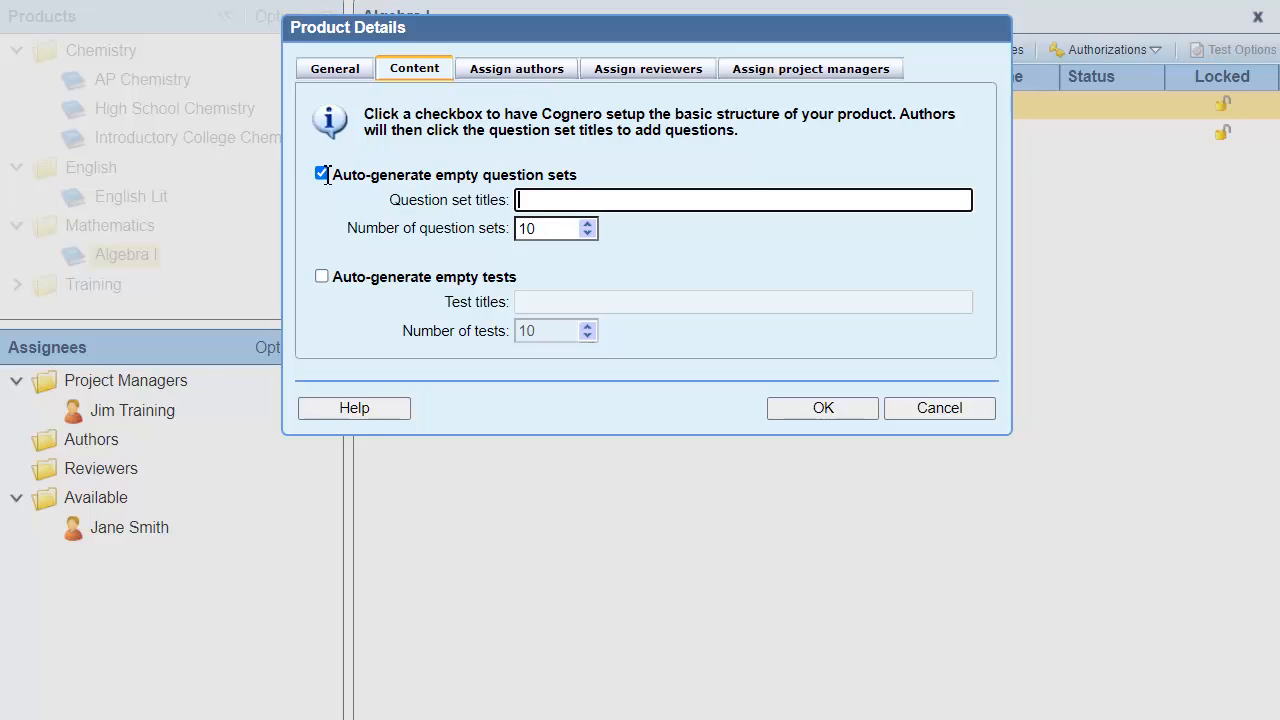
pyautogui.write('Chapter')
pyautogui.doubleClick(555, 228)
pyautogui.write('5')
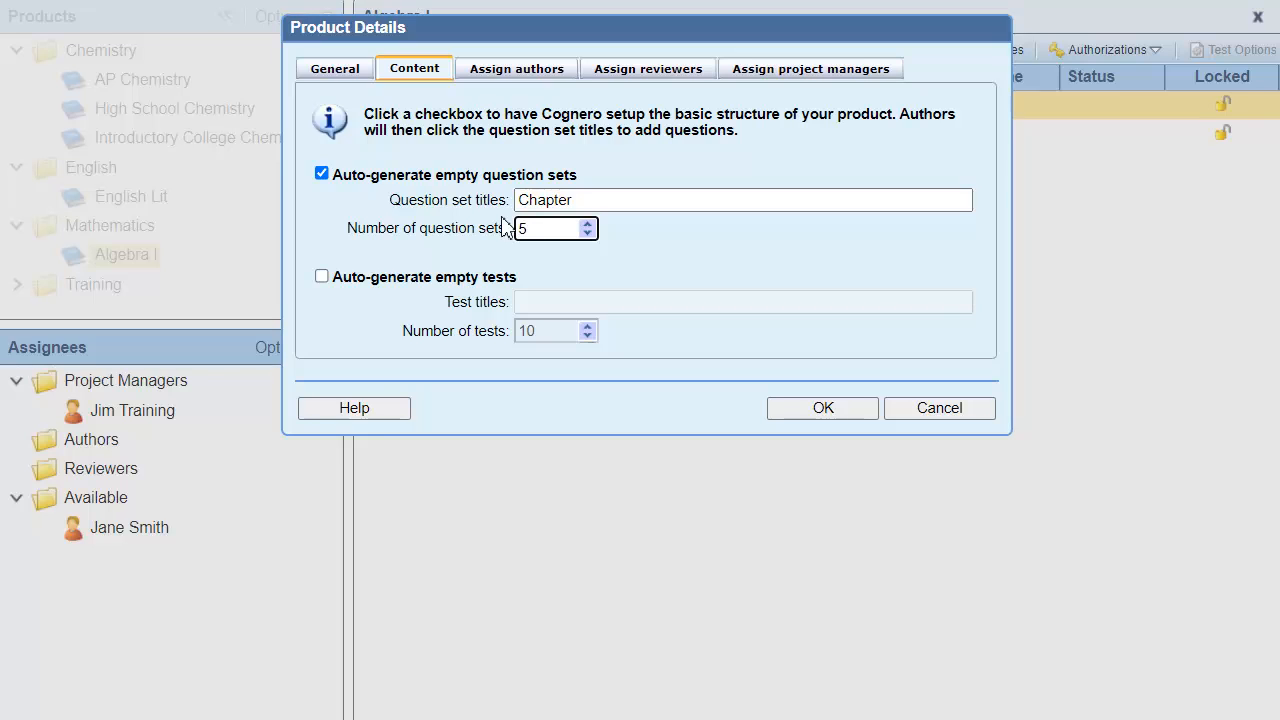
# - Also enable auto-generation of 5 empty tests titled "Test" and apply the product details
pyautogui.click(321, 276)
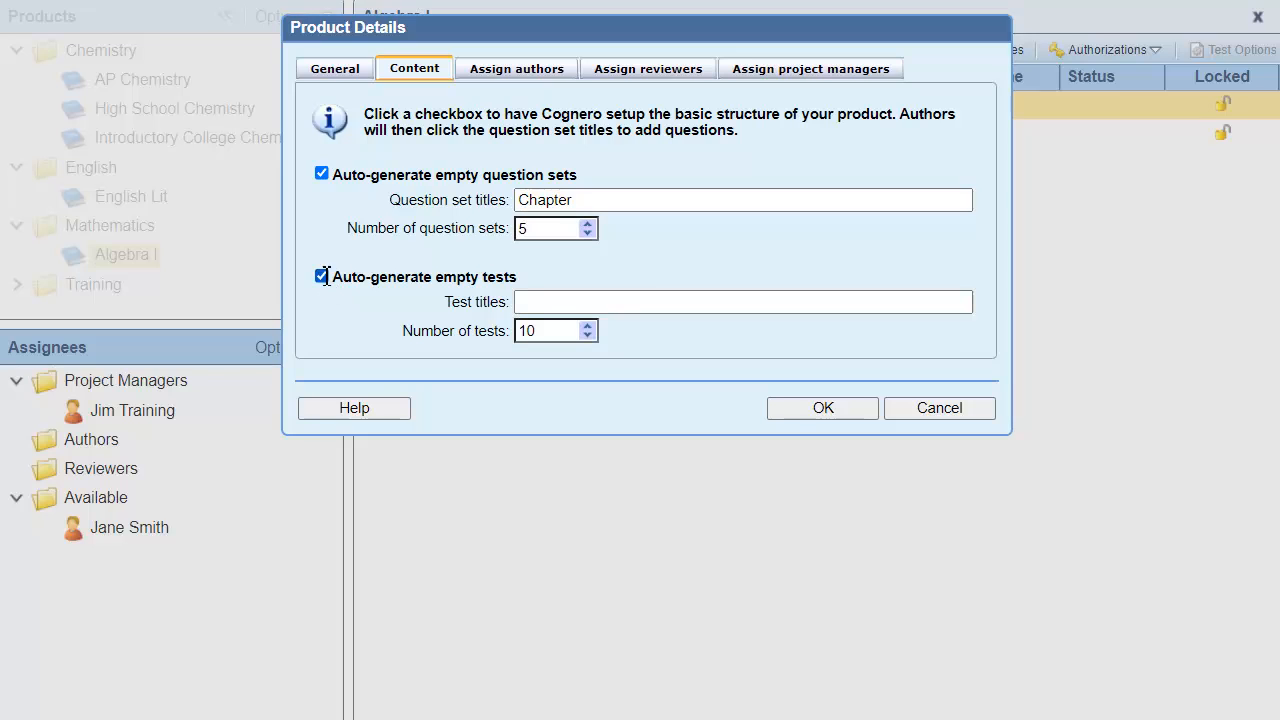
pyautogui.click(539, 302)
pyautogui.write('Test')
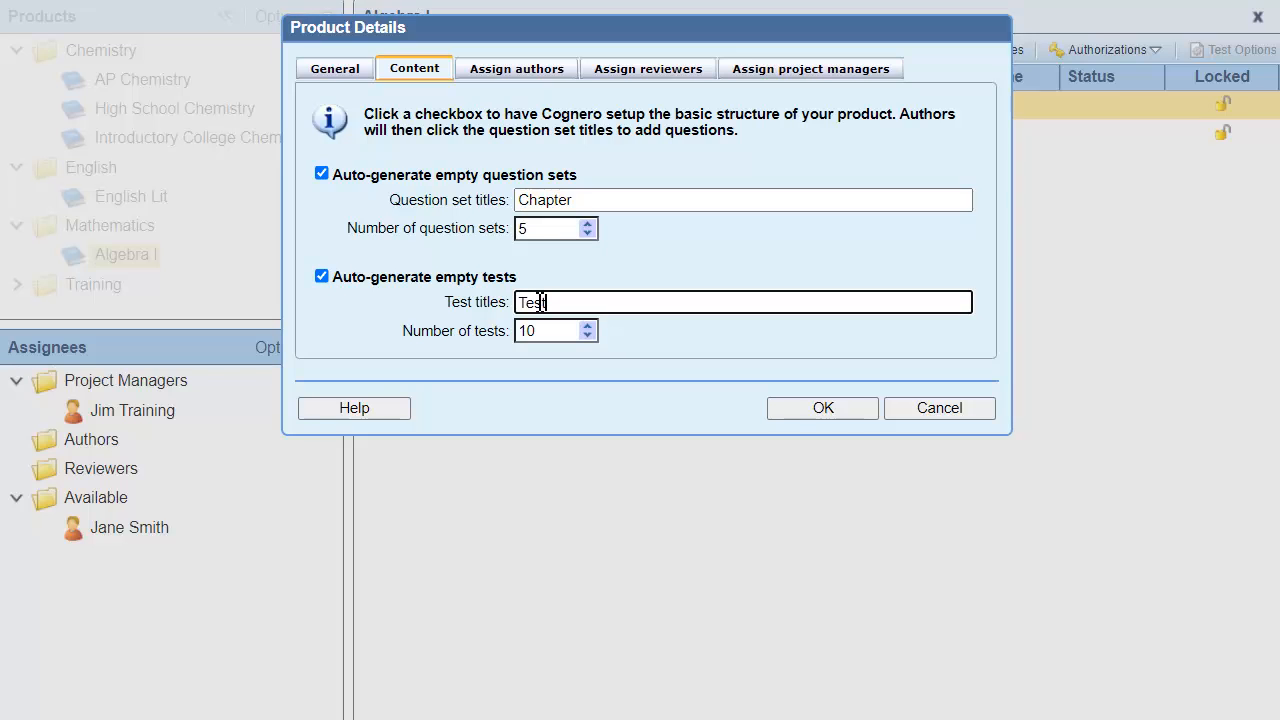
pyautogui.press('BackSpace')
pyautogui.write('t')
pyautogui.doubleClick(549, 331)
pyautogui.write('5')
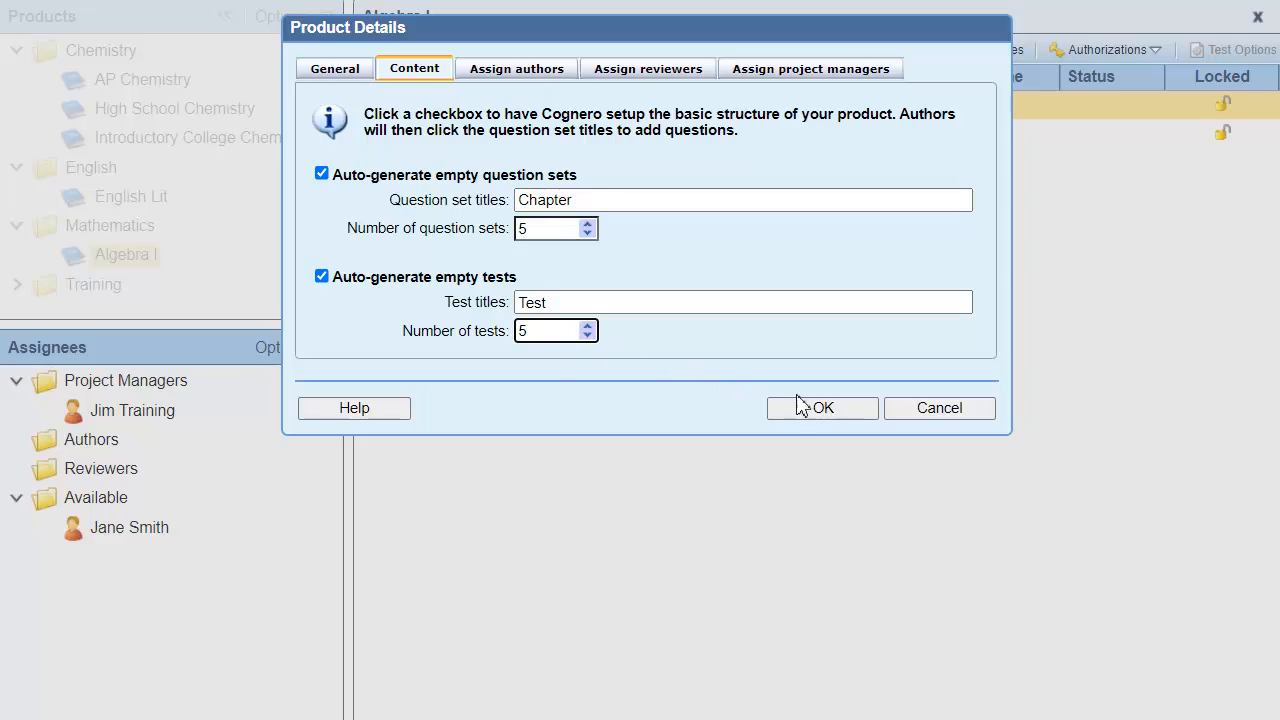
pyautogui.click(856, 410)
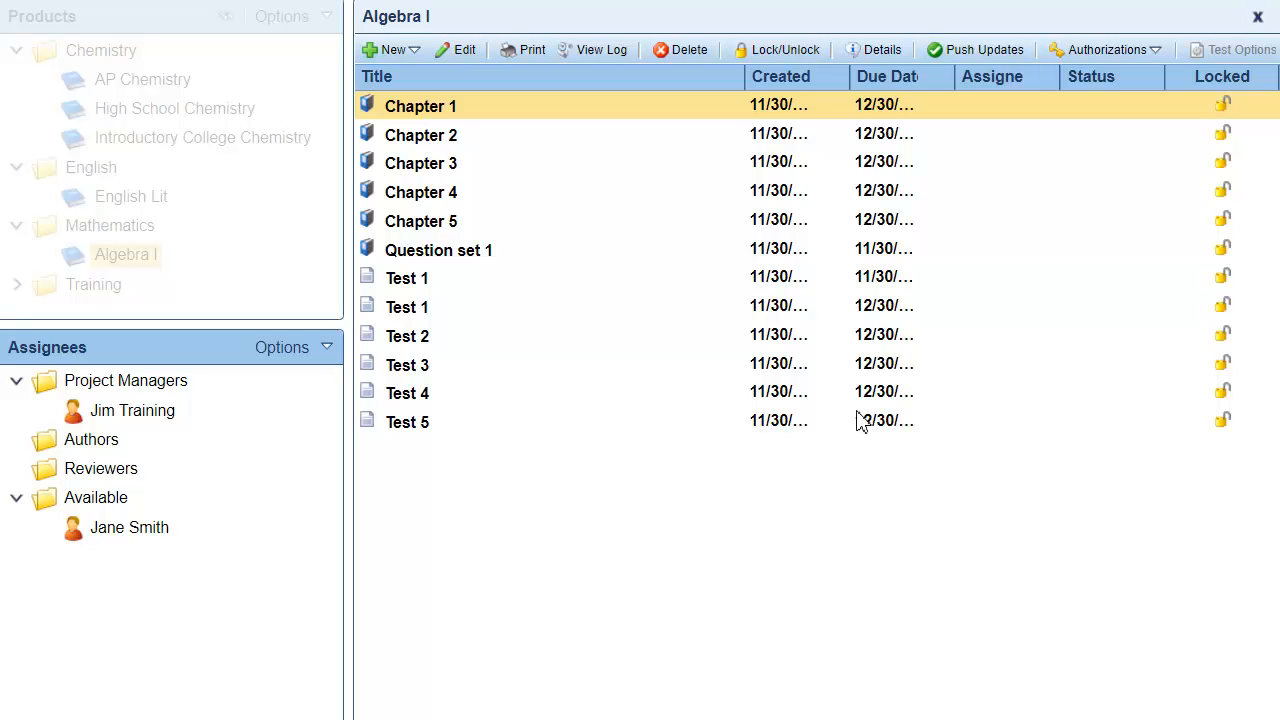
# - Auto-generate 3 more empty question sets titled "Chapter" through the product details
pyautogui.click(880, 50)
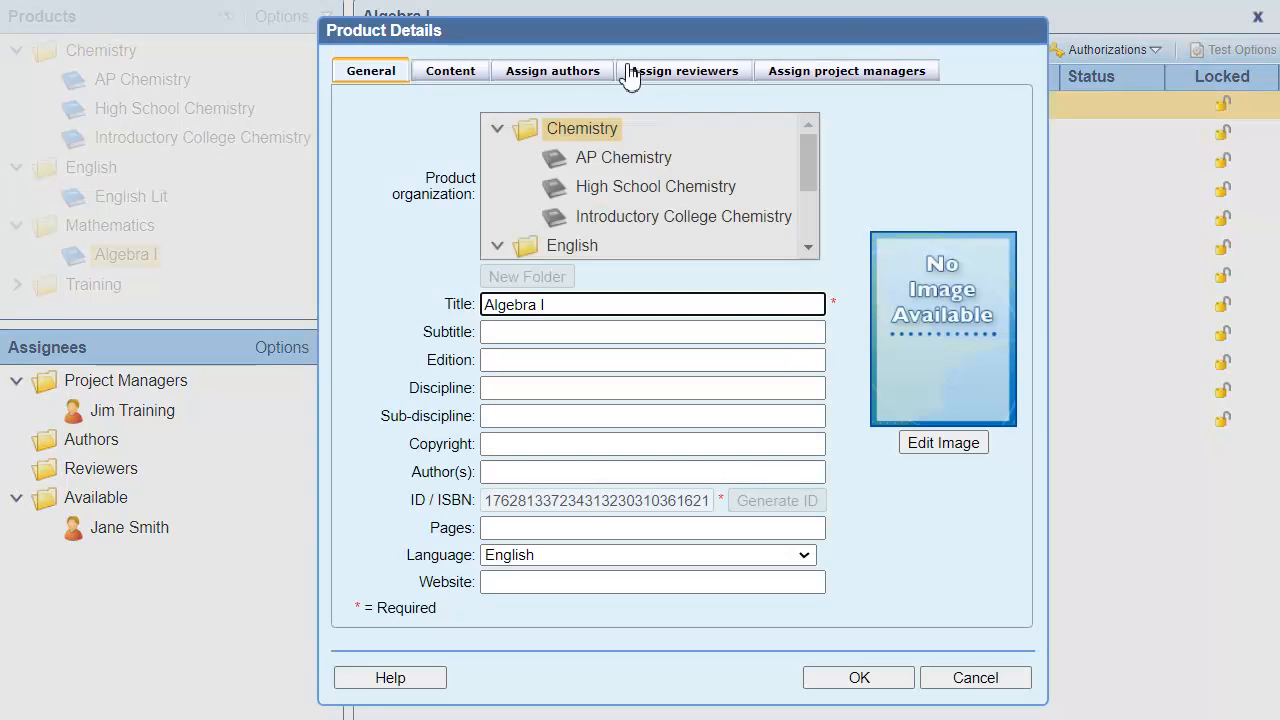
pyautogui.click(452, 72)
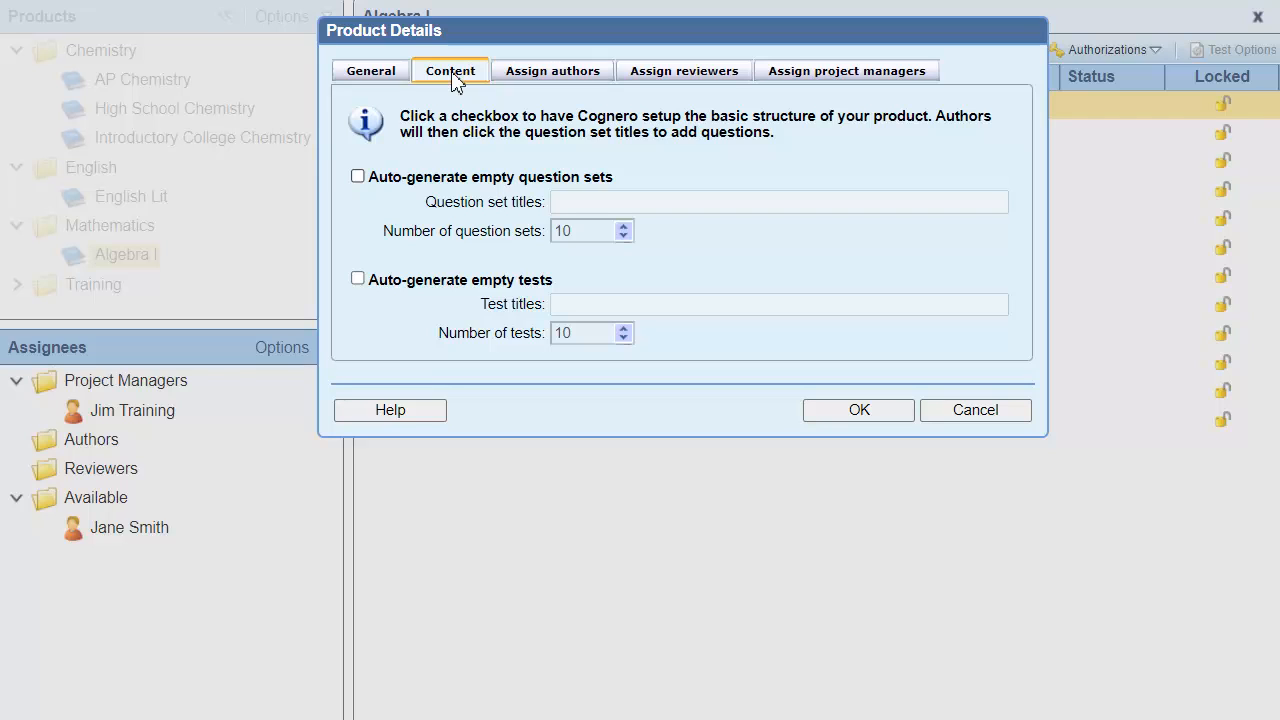
pyautogui.click(357, 176)
pyautogui.doubleClick(588, 231)
pyautogui.write('3')
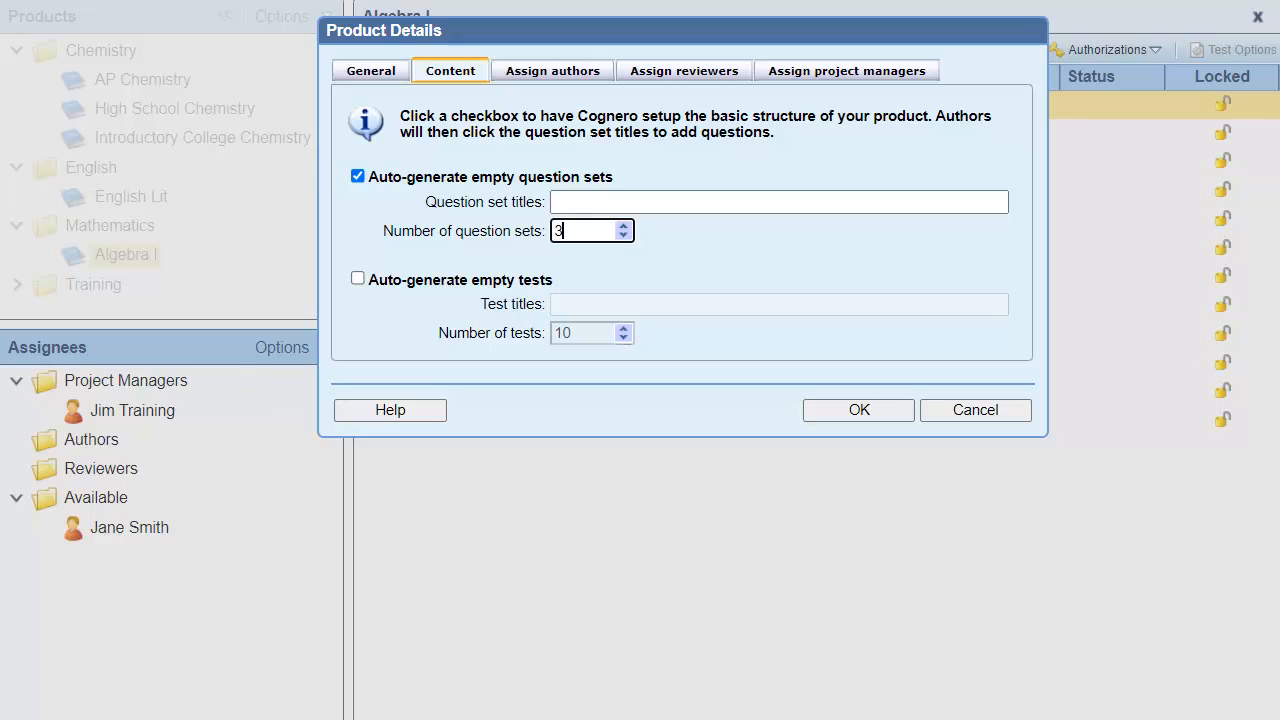
pyautogui.click(585, 204)
pyautogui.write('Chapter')
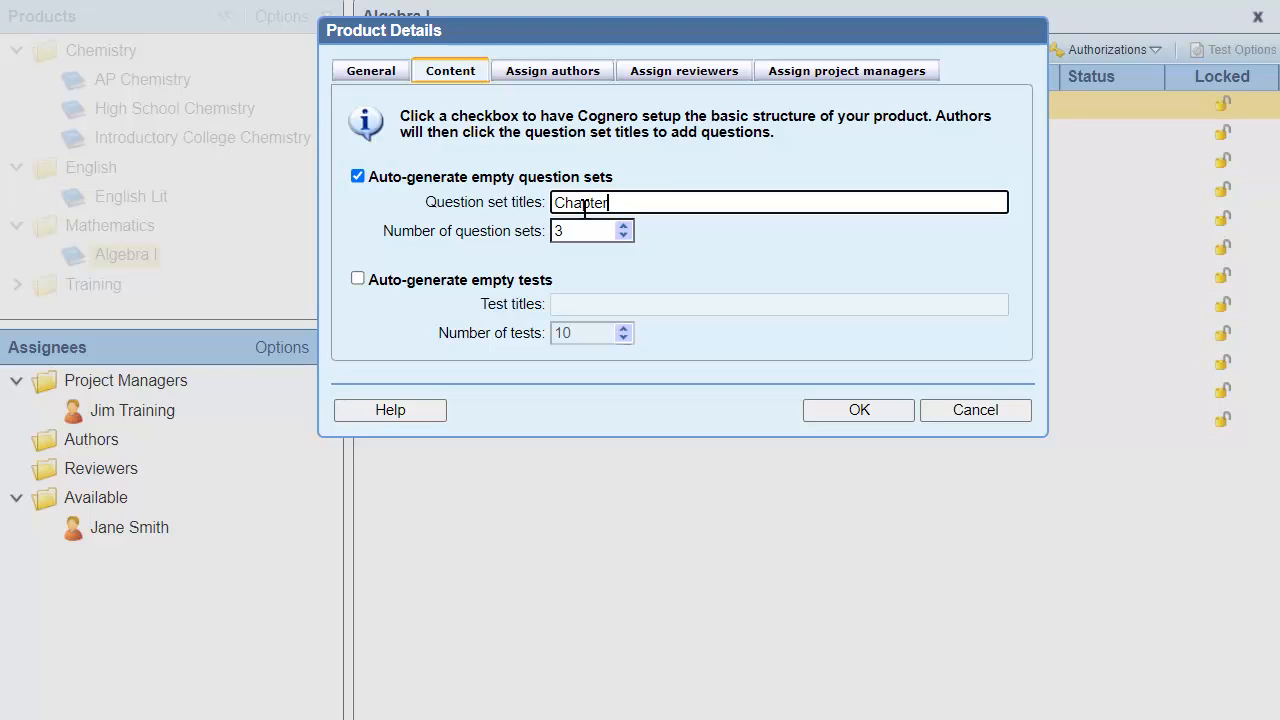
pyautogui.click(895, 410)
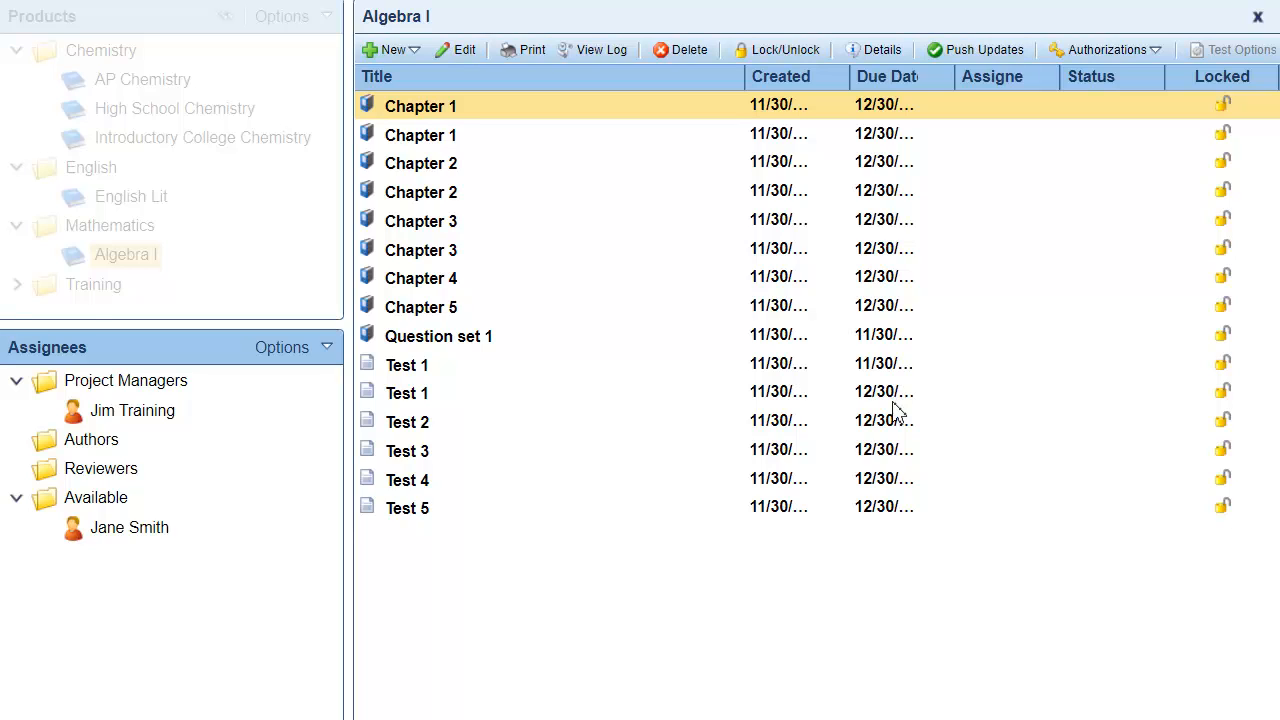
# - Delete the duplicate Chapter 1, Chapter 2 and Chapter 3 question sets from the Algebra I product
pyautogui.click(689, 50)
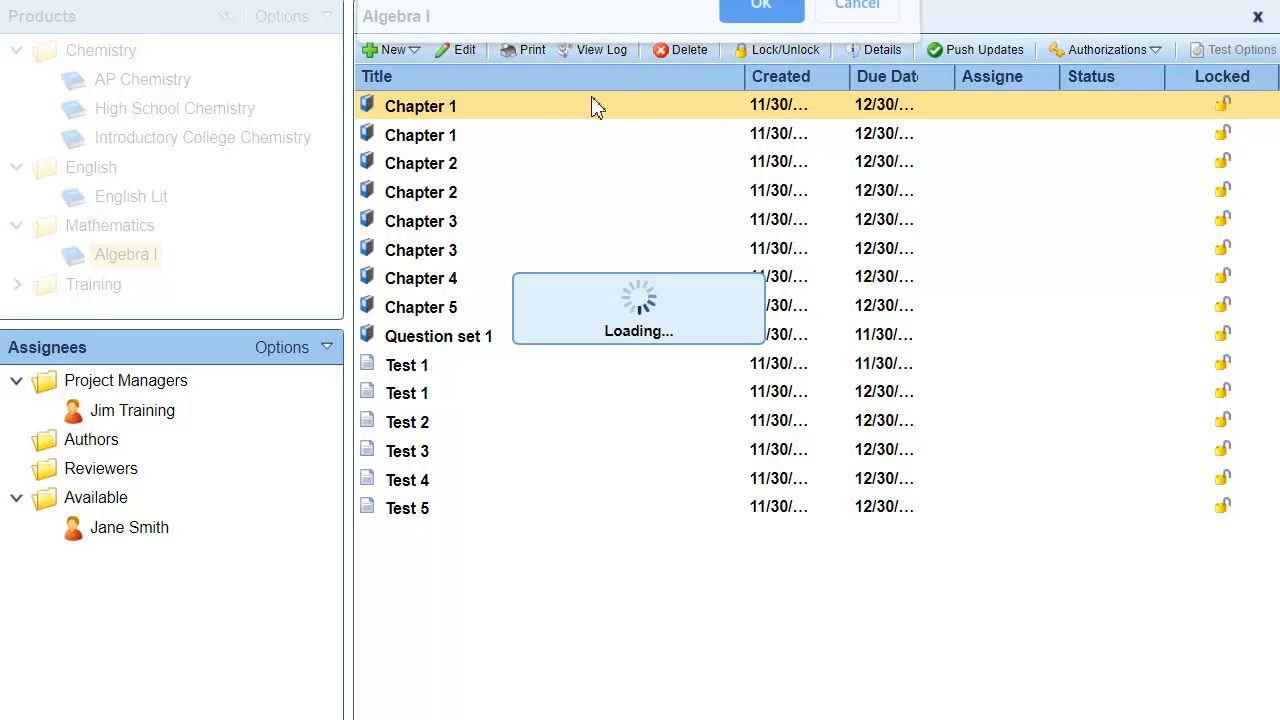
pyautogui.click(452, 170)
pyautogui.click(690, 50)
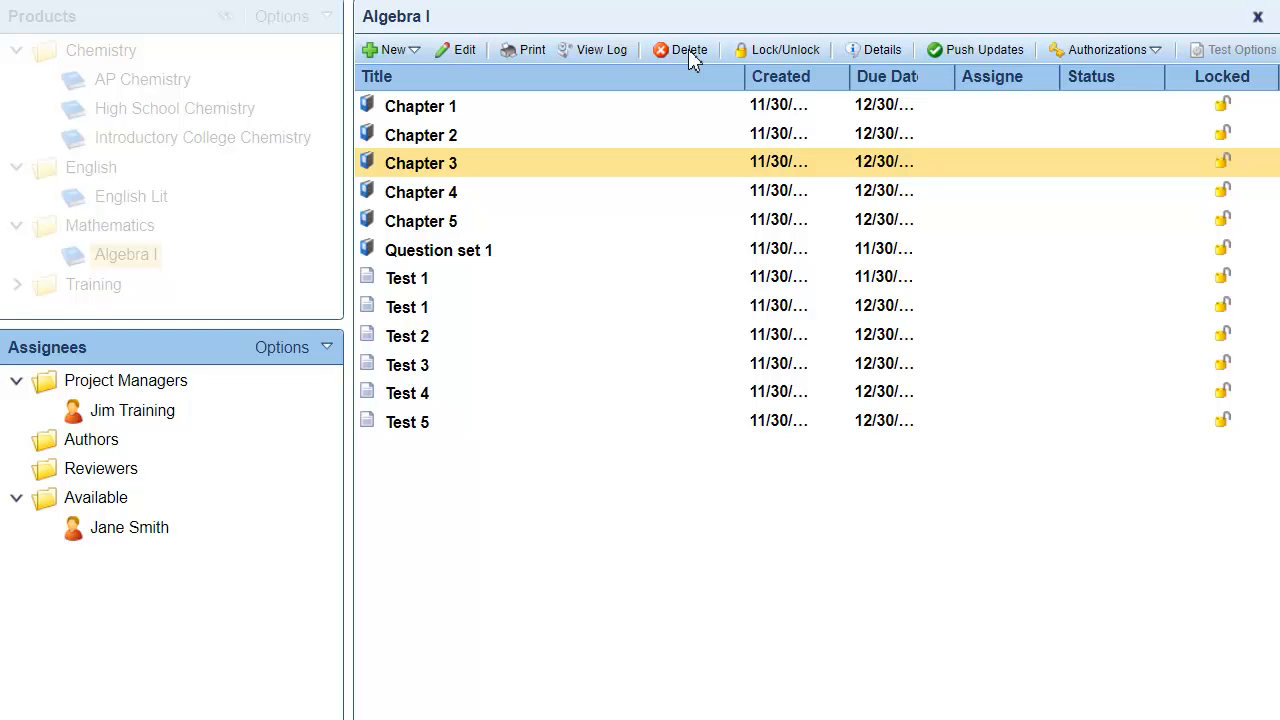
# - Create a folder titled "Unit 1" in the Algebra I product
pyautogui.click(414, 50)
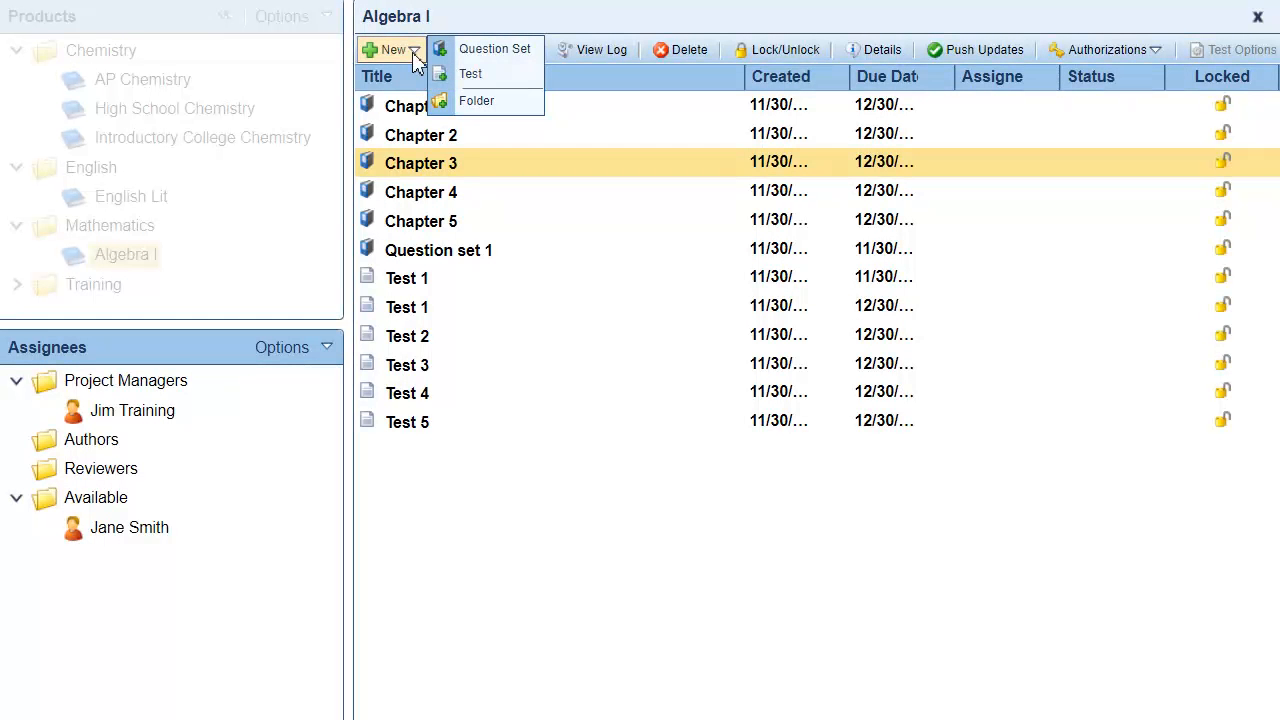
pyautogui.click(477, 101)
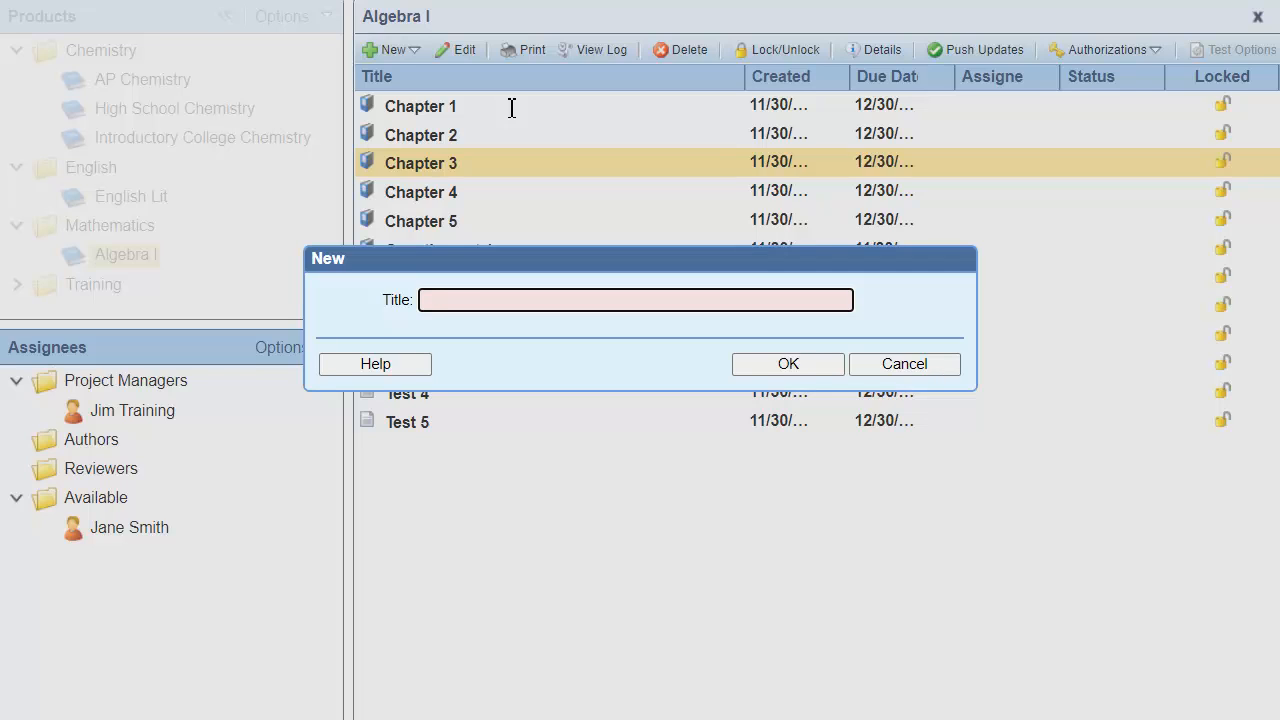
pyautogui.write('Unit 1')
pyautogui.click(824, 366)
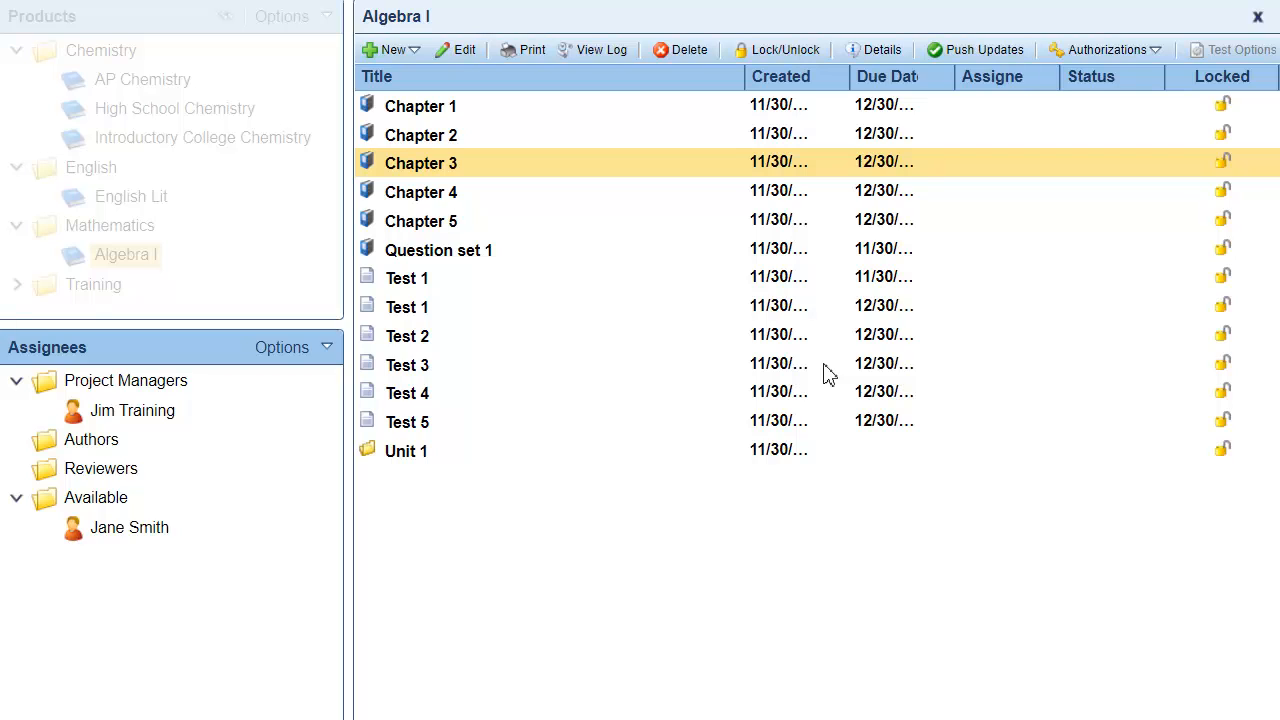
# - Make the Chapter 1 and Chapter 2 question sets children of the Unit 1 folder
pyautogui.click(486, 112)
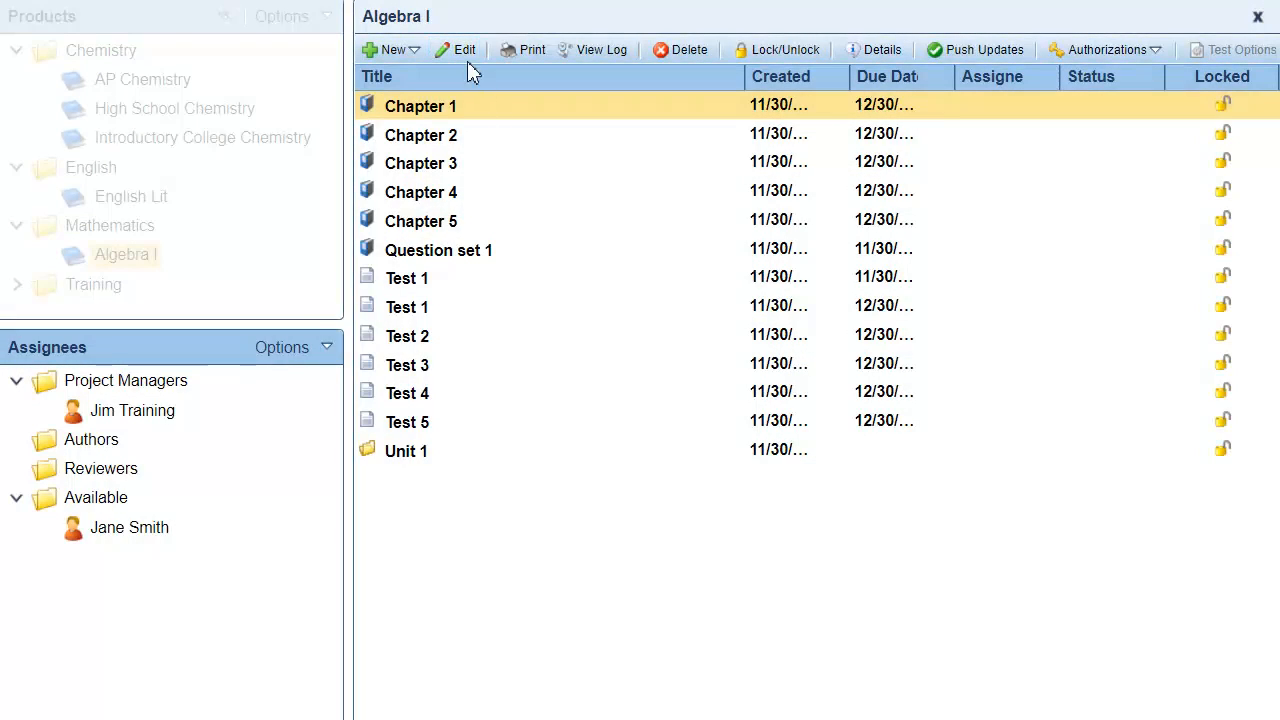
pyautogui.click(464, 51)
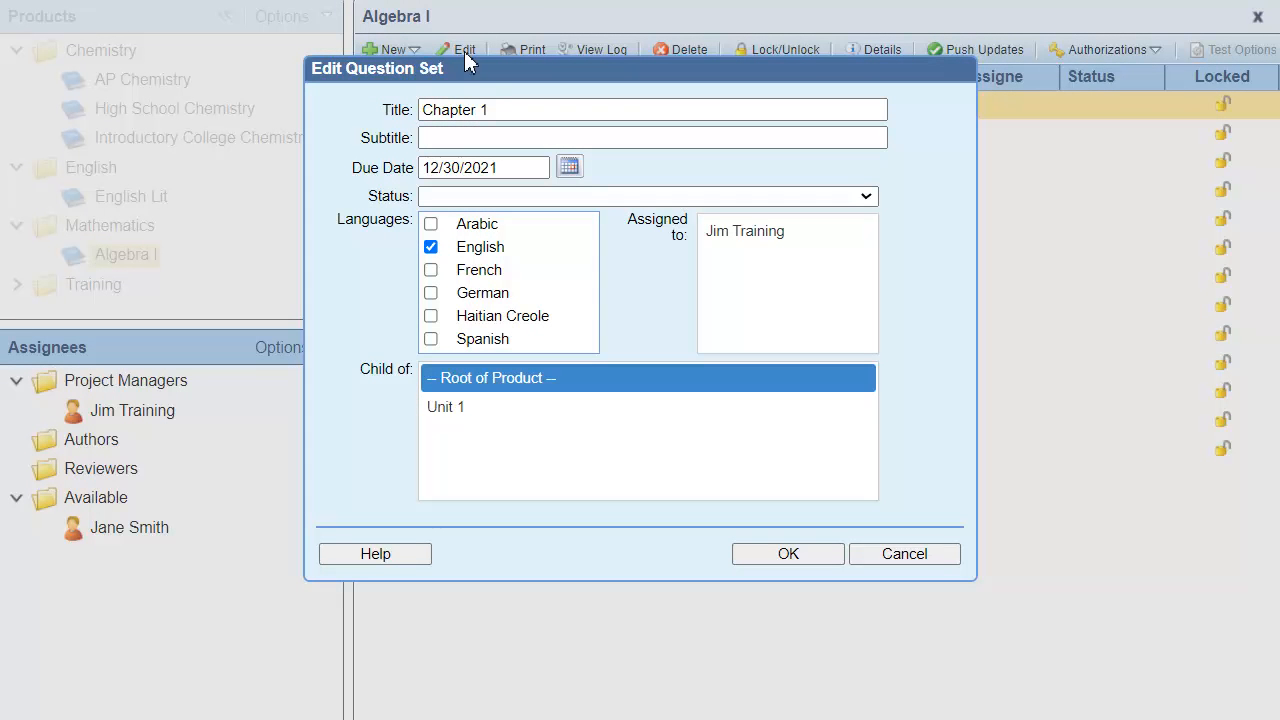
pyautogui.click(493, 418)
pyautogui.click(814, 556)
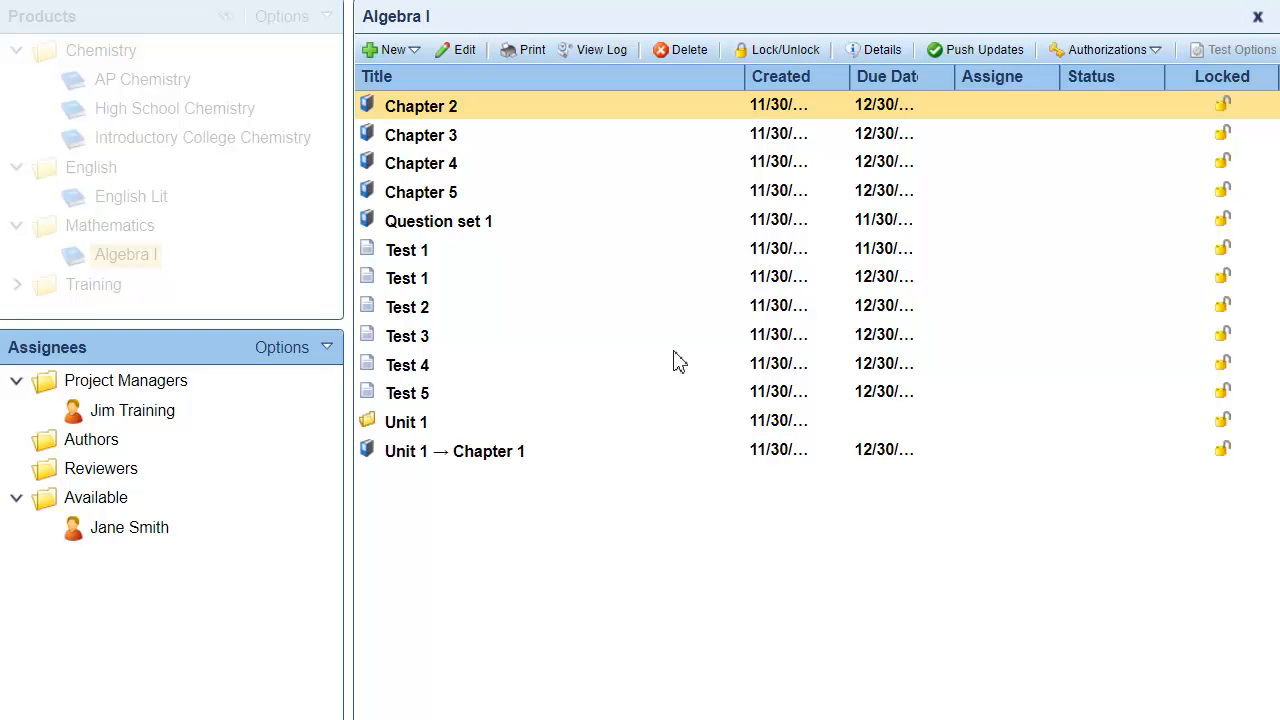
pyautogui.click(465, 50)
pyautogui.click(462, 400)
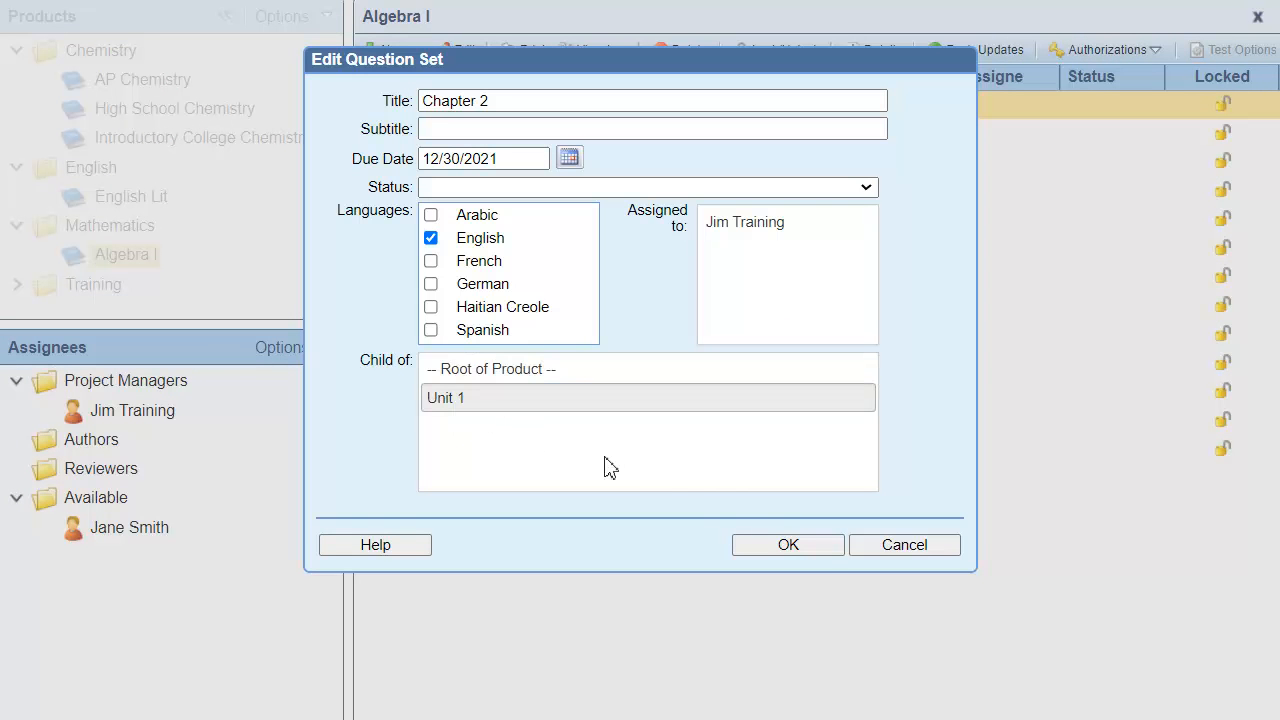
pyautogui.click(785, 545)
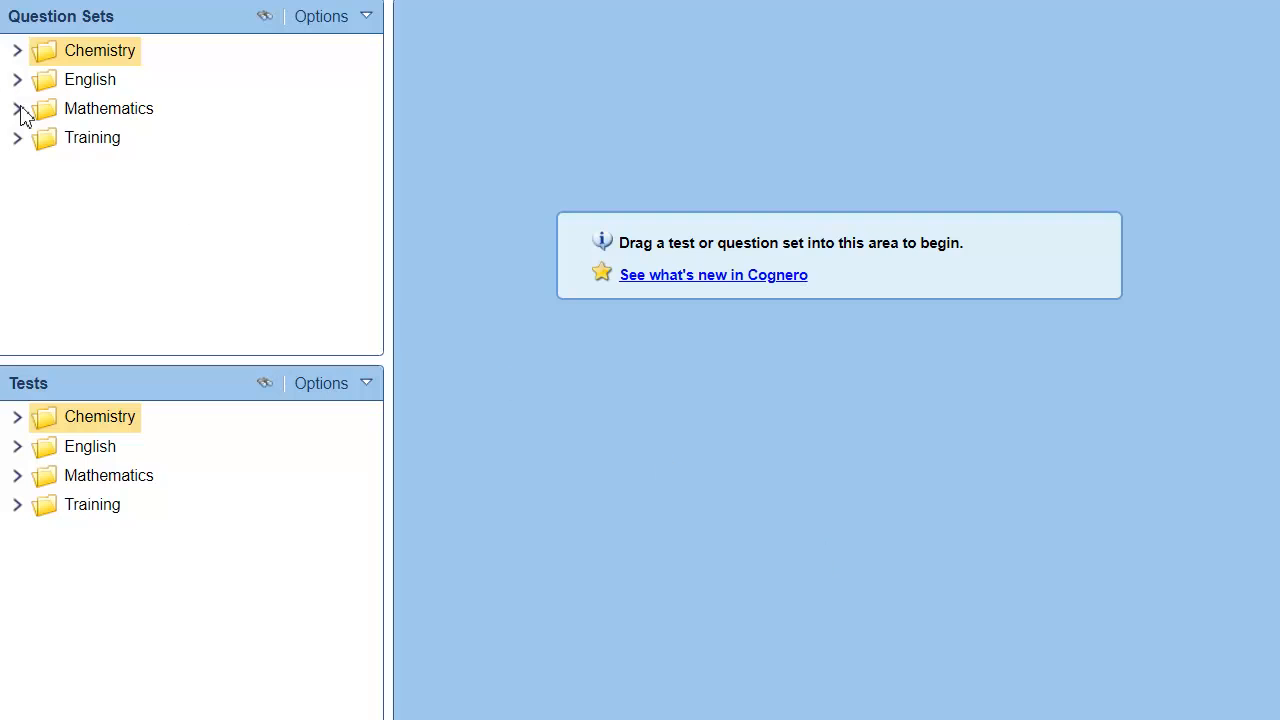
# - Examine the Mathematics question sets down through Algebra I and Unit 1, and expand the Mathematics folder among the tests
pyautogui.click(18, 109)
pyautogui.click(47, 138)
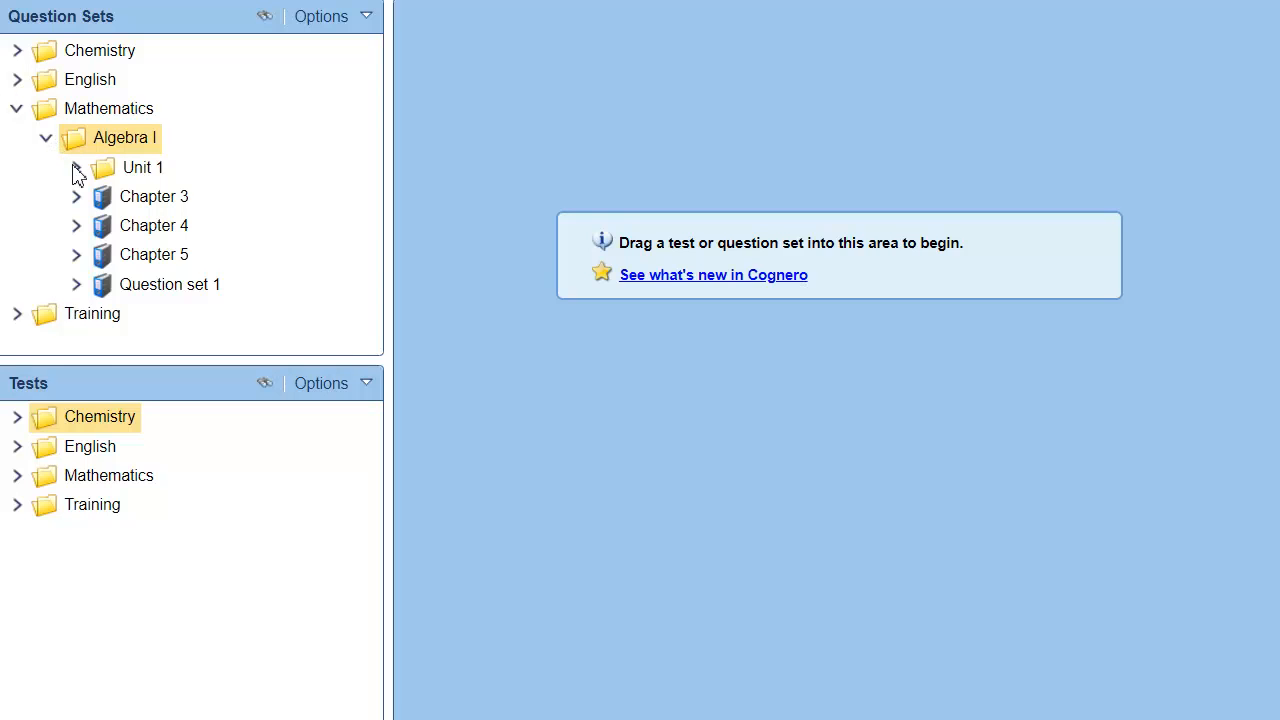
pyautogui.click(76, 168)
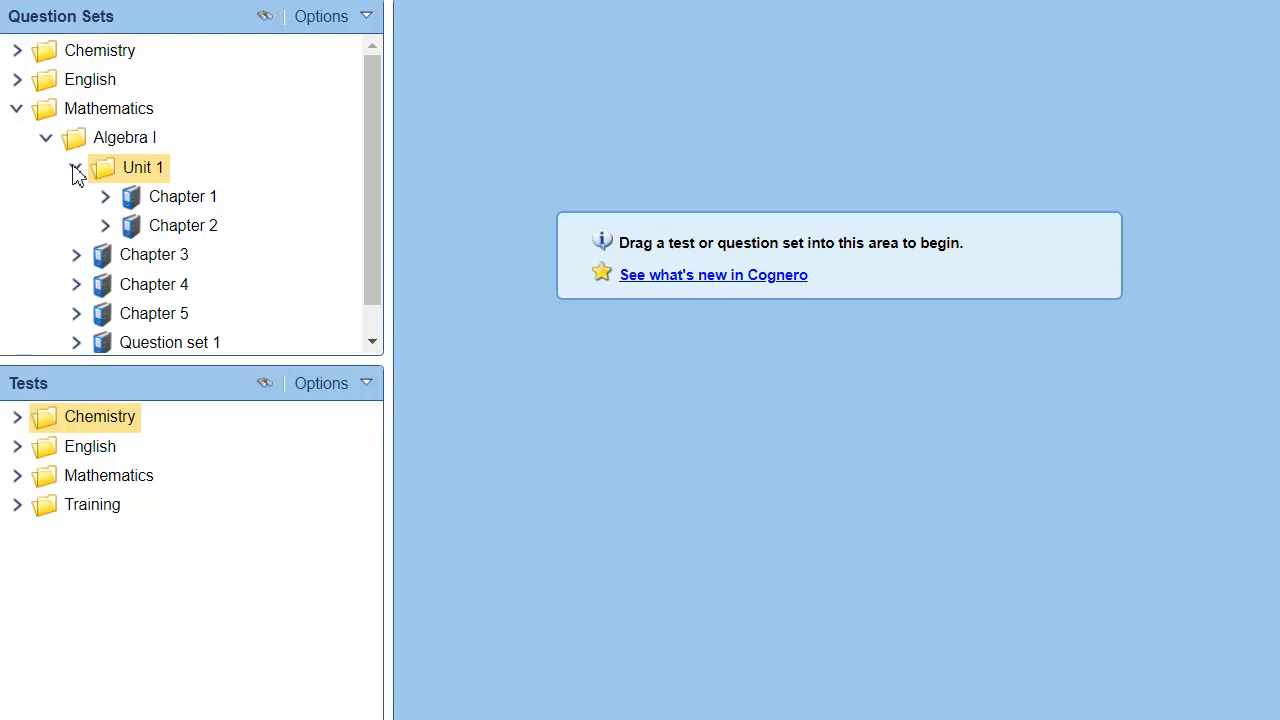
pyautogui.click(18, 477)
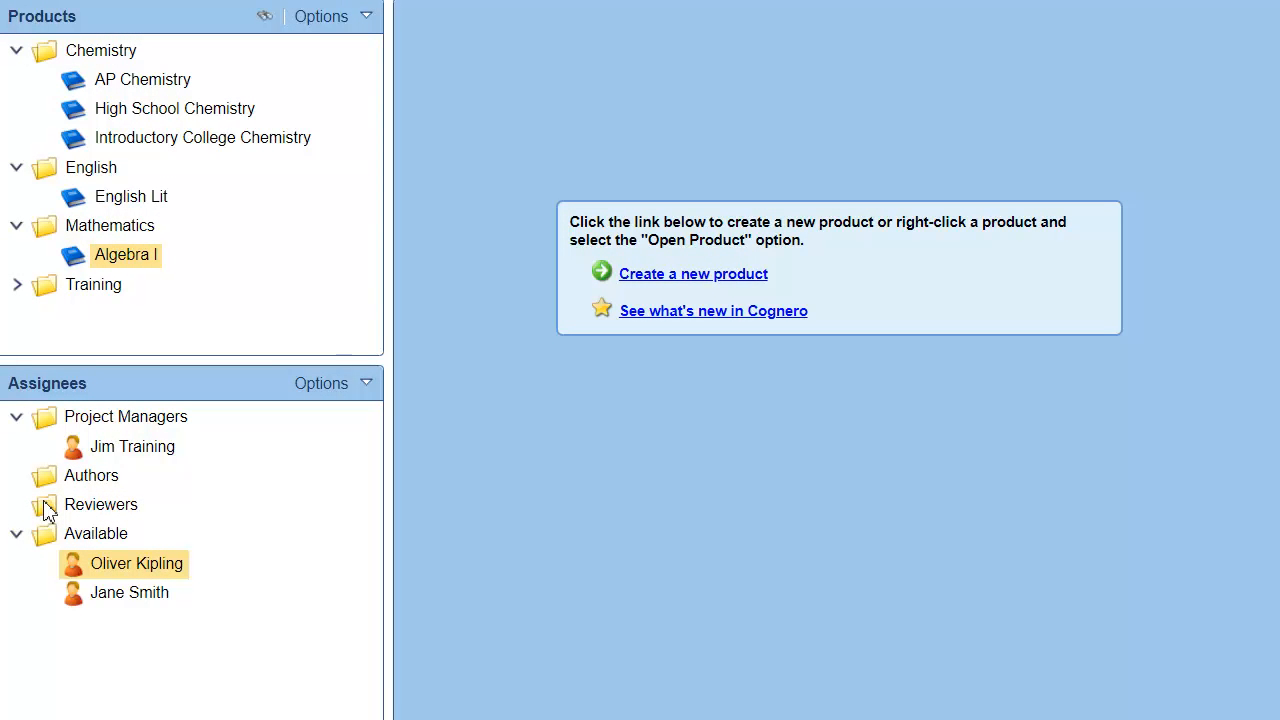
# - Check the assignees of English Lit and Introductory College Chemistry, and assign the last-listed available person to Algebra I as an author
pyautogui.click(133, 199)
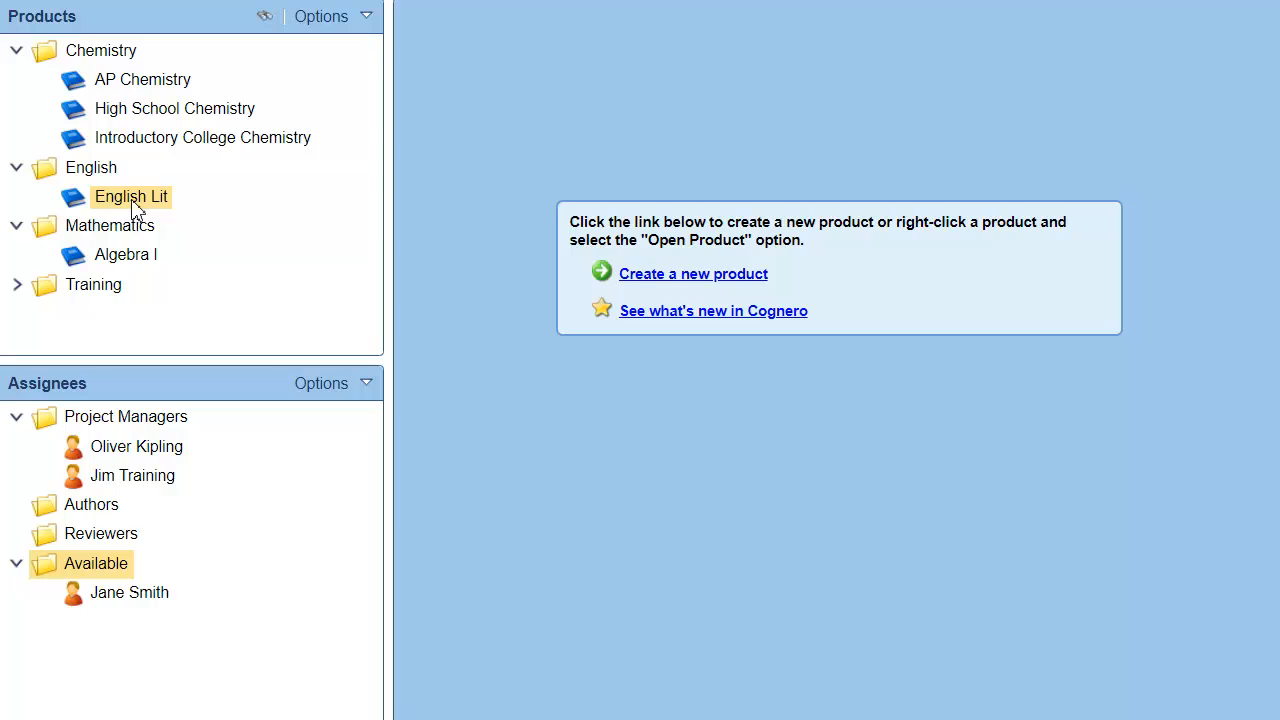
pyautogui.click(150, 145)
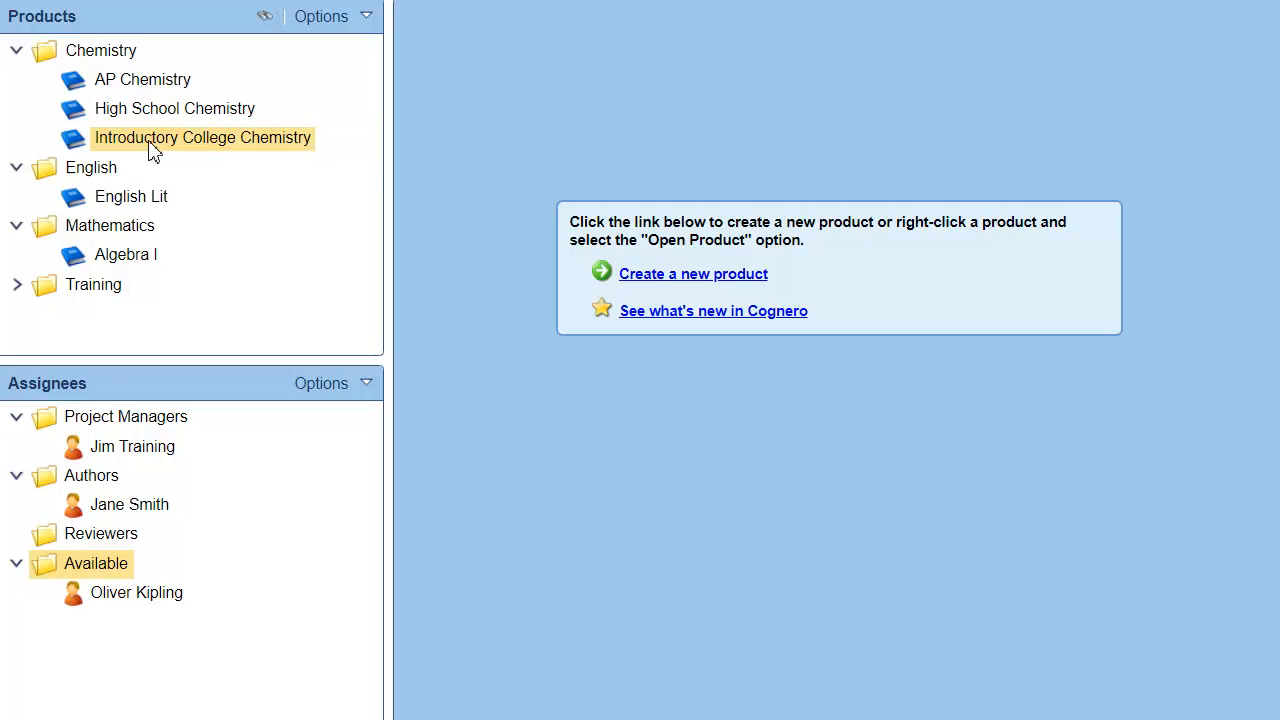
pyautogui.click(142, 256)
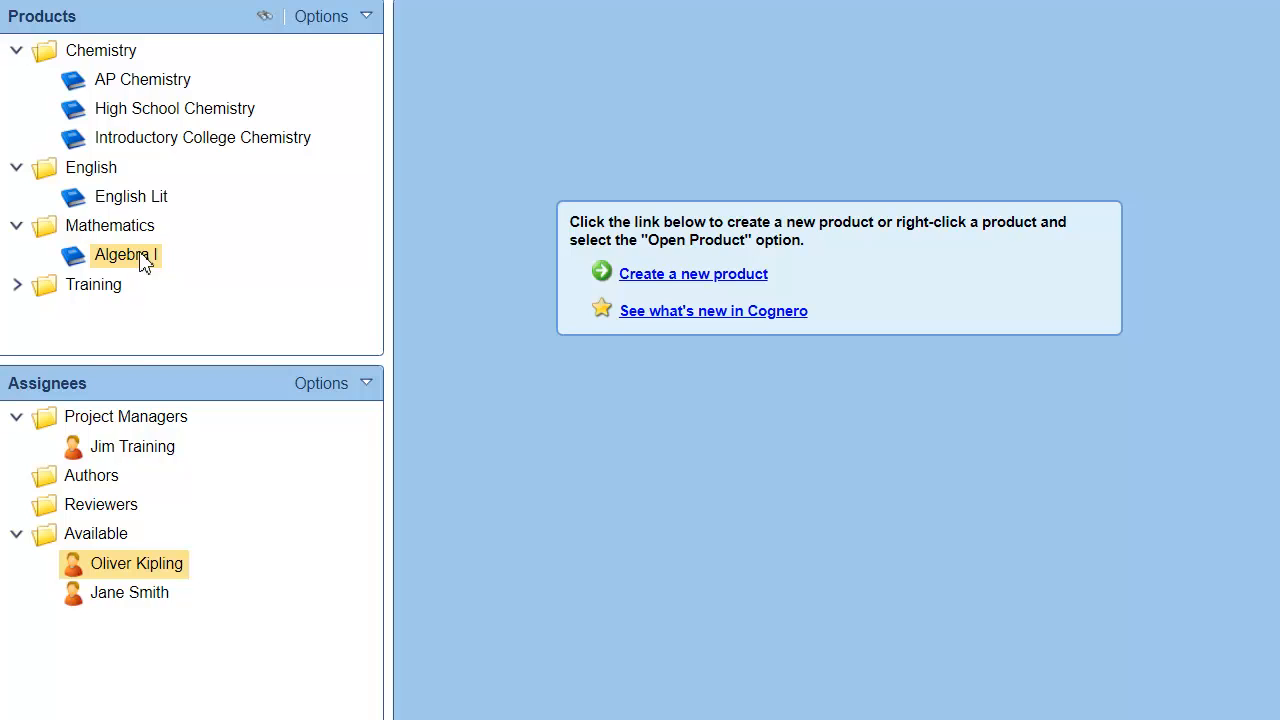
pyautogui.moveTo(124, 596); pyautogui.dragTo(114, 503)
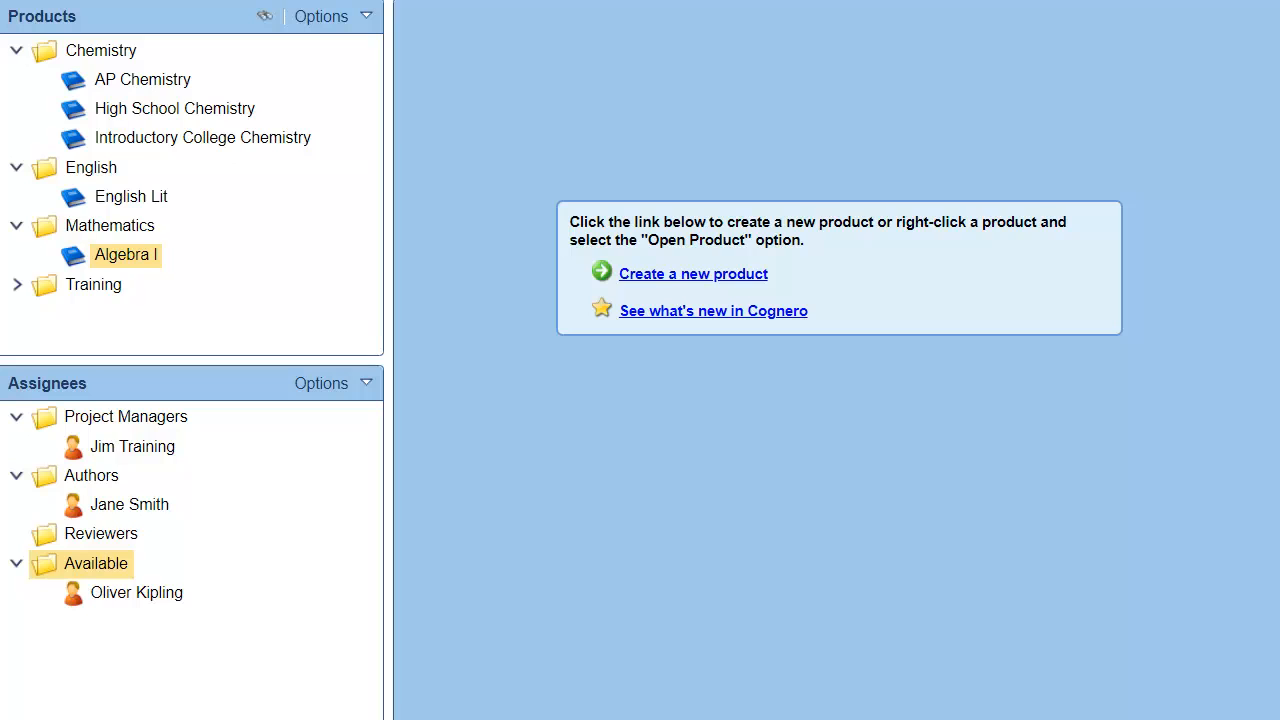